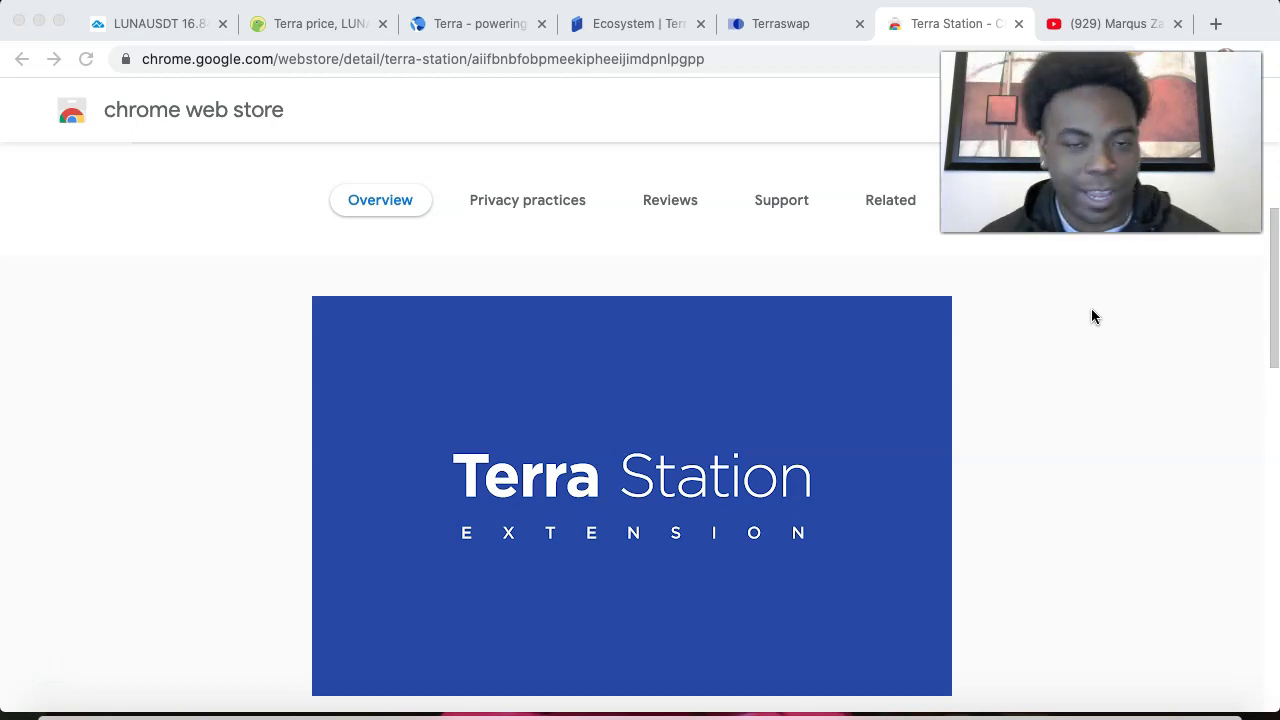
# - Browse the Terra Station extension listing in the Chrome Web Store
pyautogui.click(766, 462)
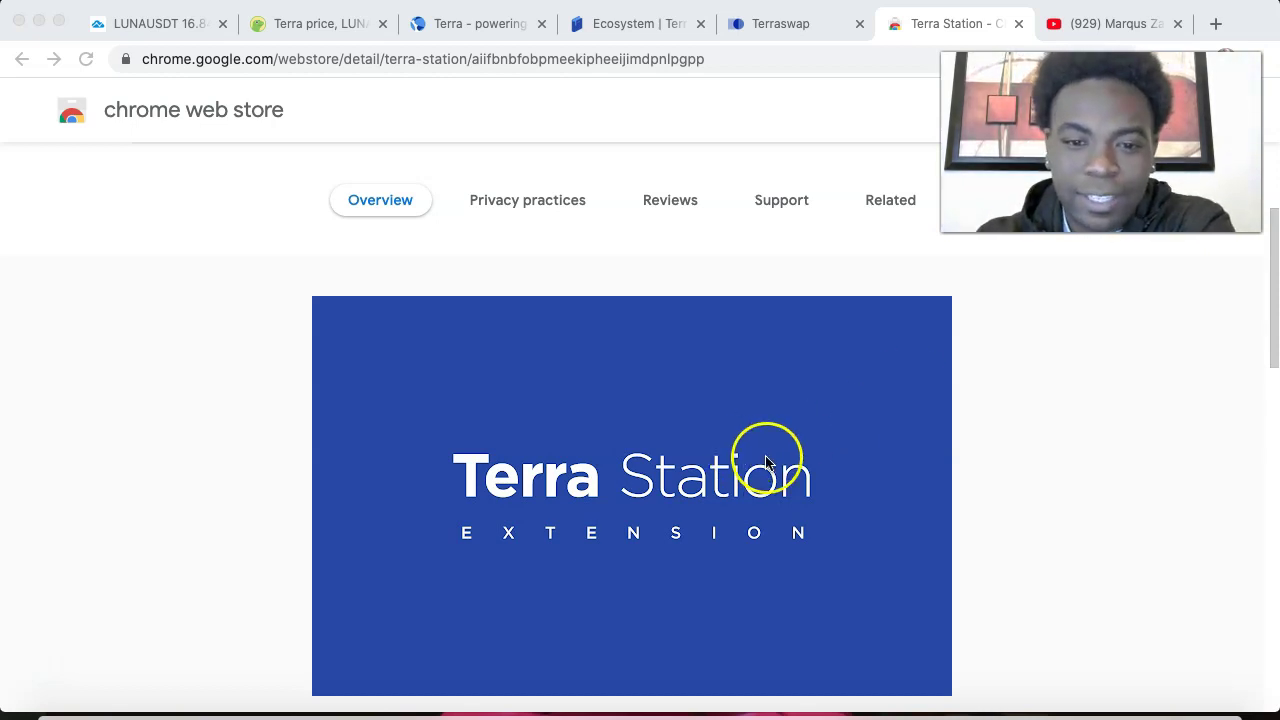
pyautogui.click(984, 451)
pyautogui.scroll(3, 984, 456)
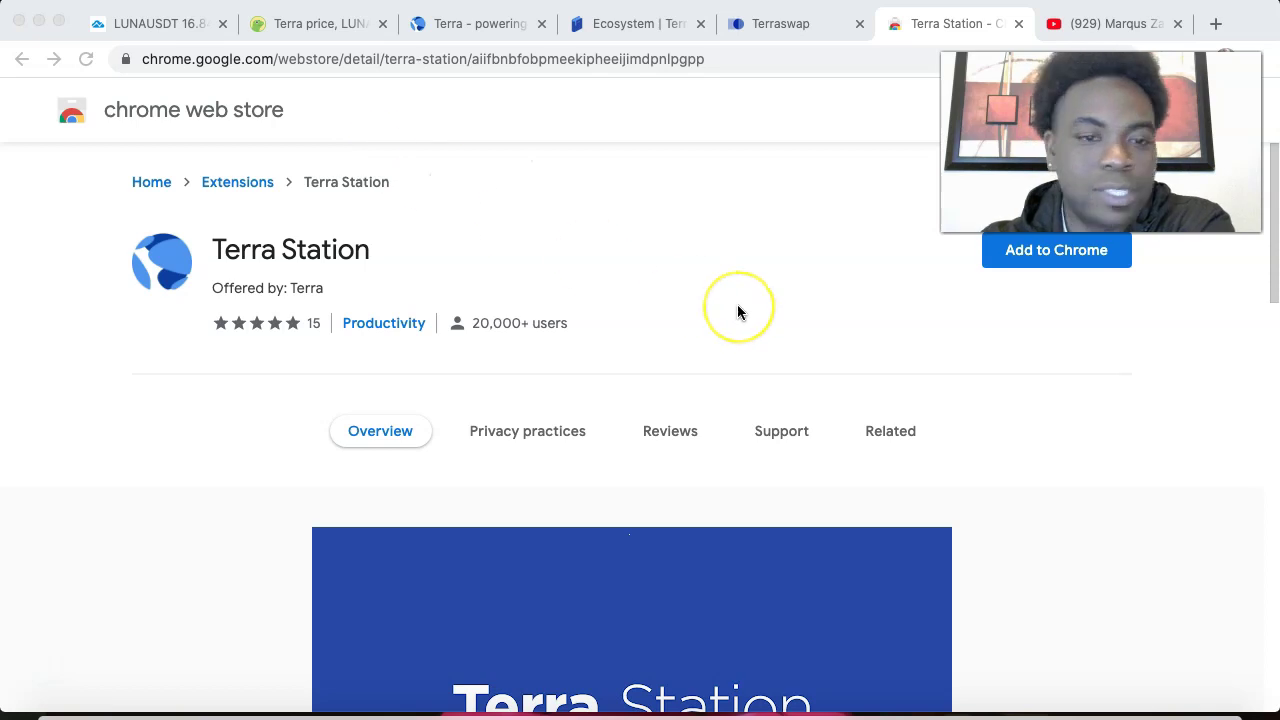
pyautogui.scroll(-2, 737, 306)
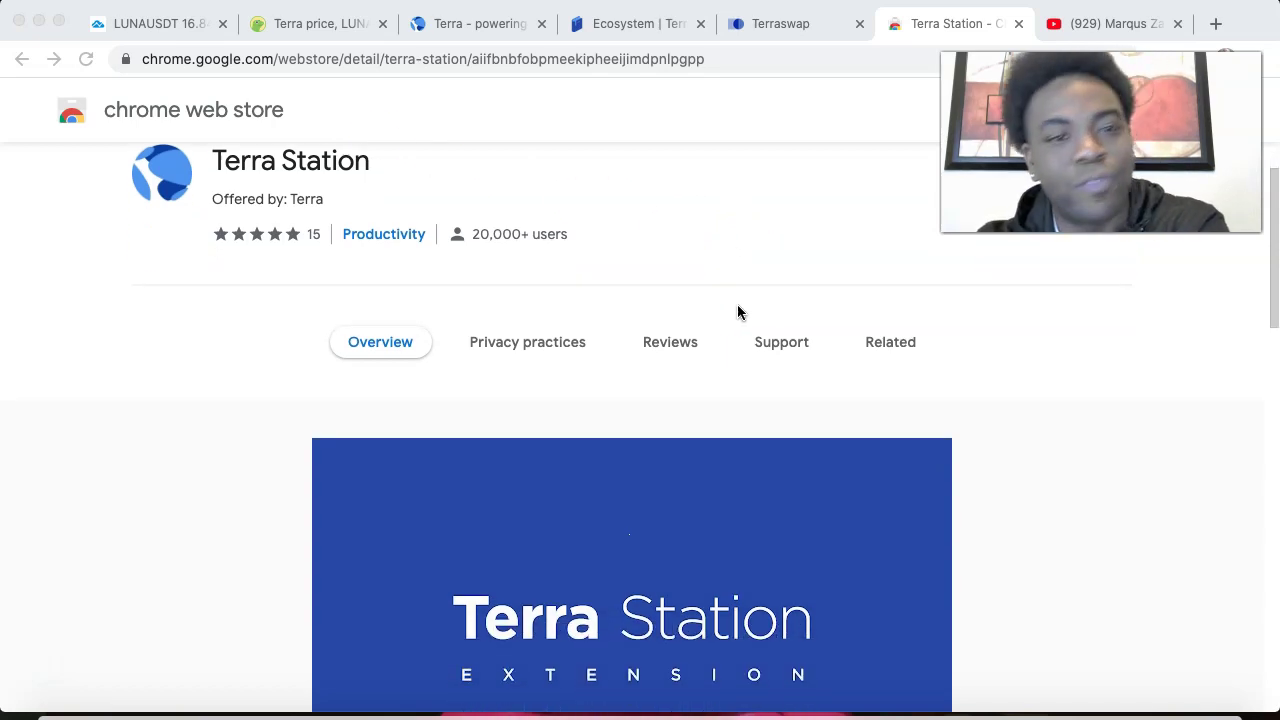
pyautogui.scroll(-3, 737, 312)
pyautogui.scroll(-5, 737, 312)
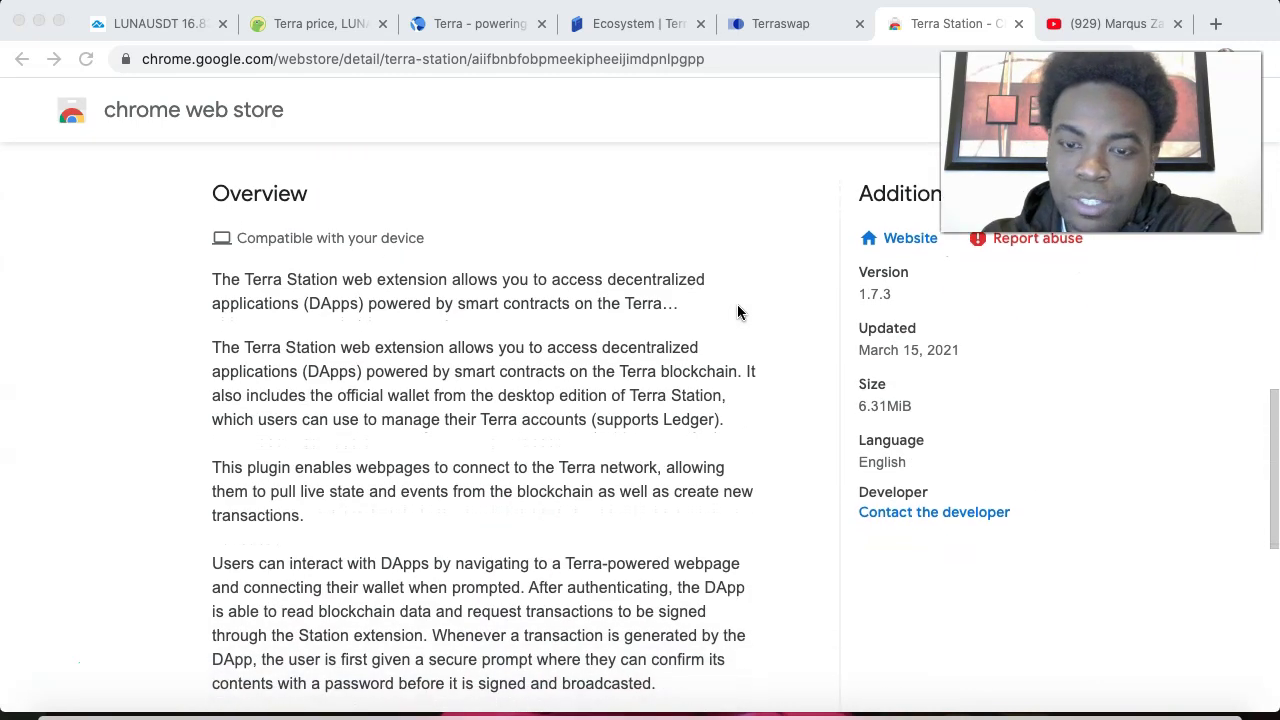
pyautogui.scroll(-2, 737, 312)
pyautogui.scroll(-4, 737, 312)
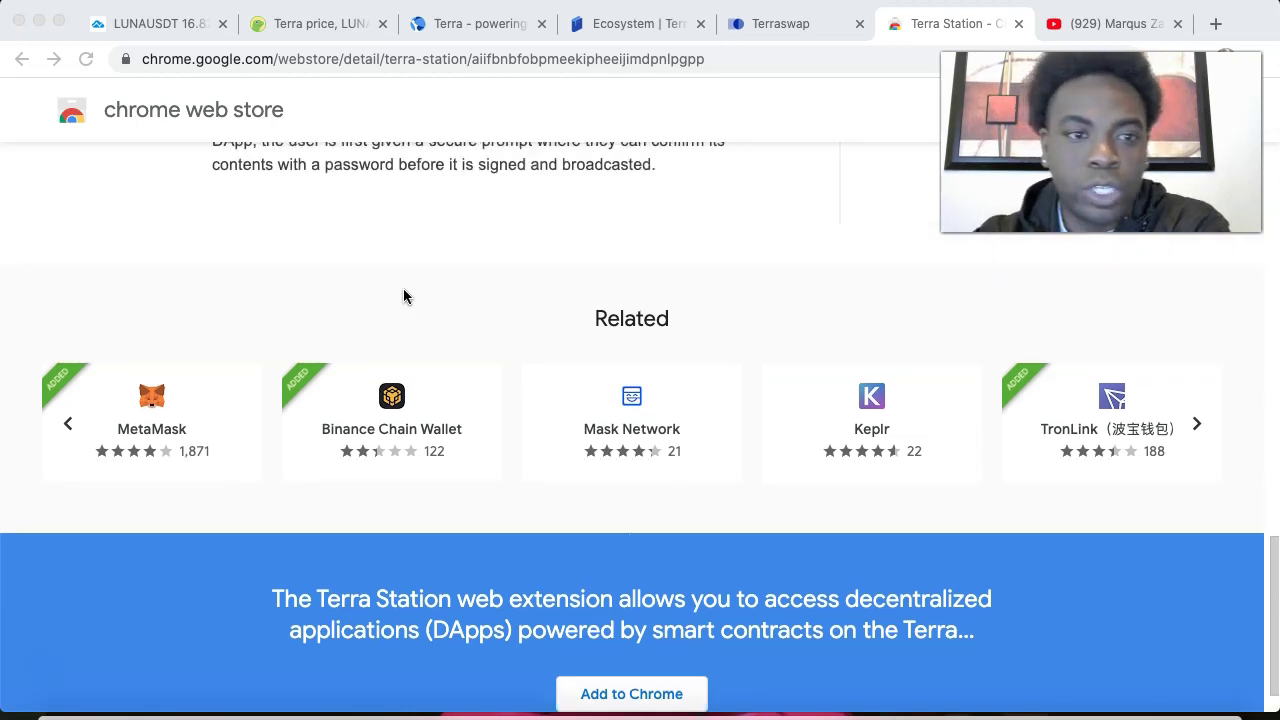
pyautogui.scroll(5, 403, 295)
pyautogui.scroll(6, 403, 295)
pyautogui.scroll(-2, 403, 295)
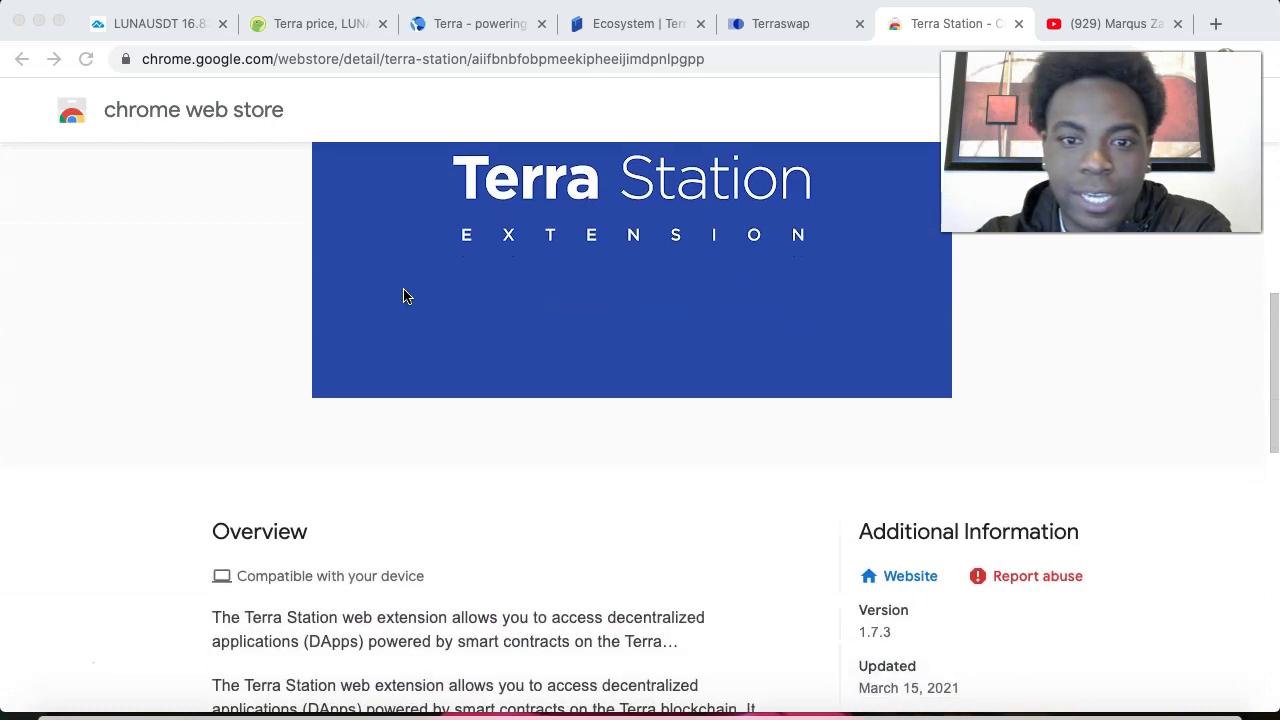
pyautogui.scroll(-4, 403, 295)
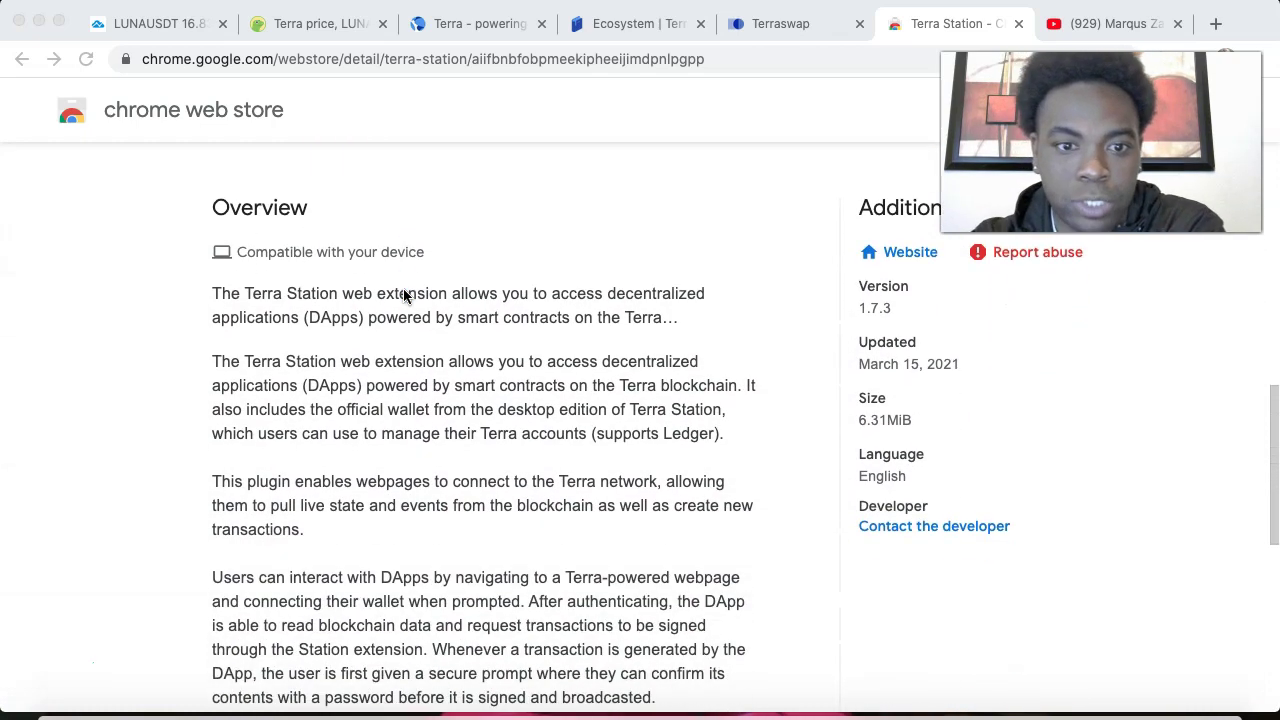
pyautogui.click(535, 297)
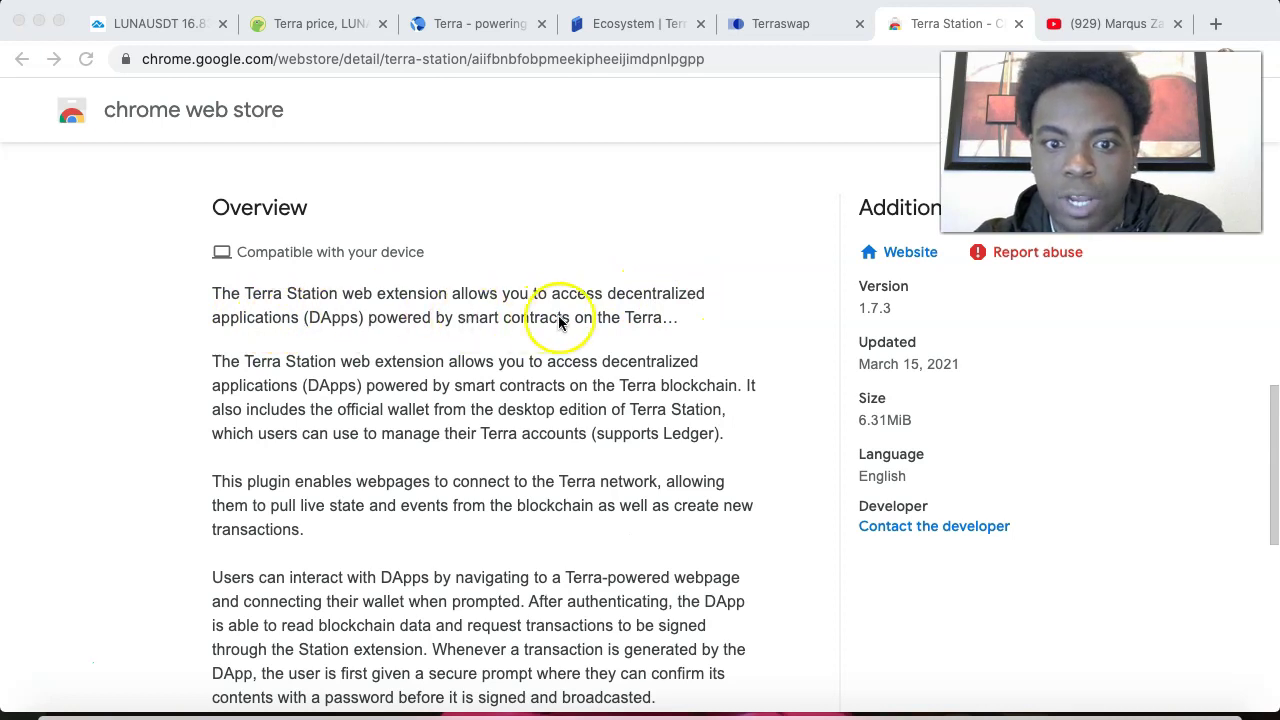
pyautogui.scroll(-1, 641, 327)
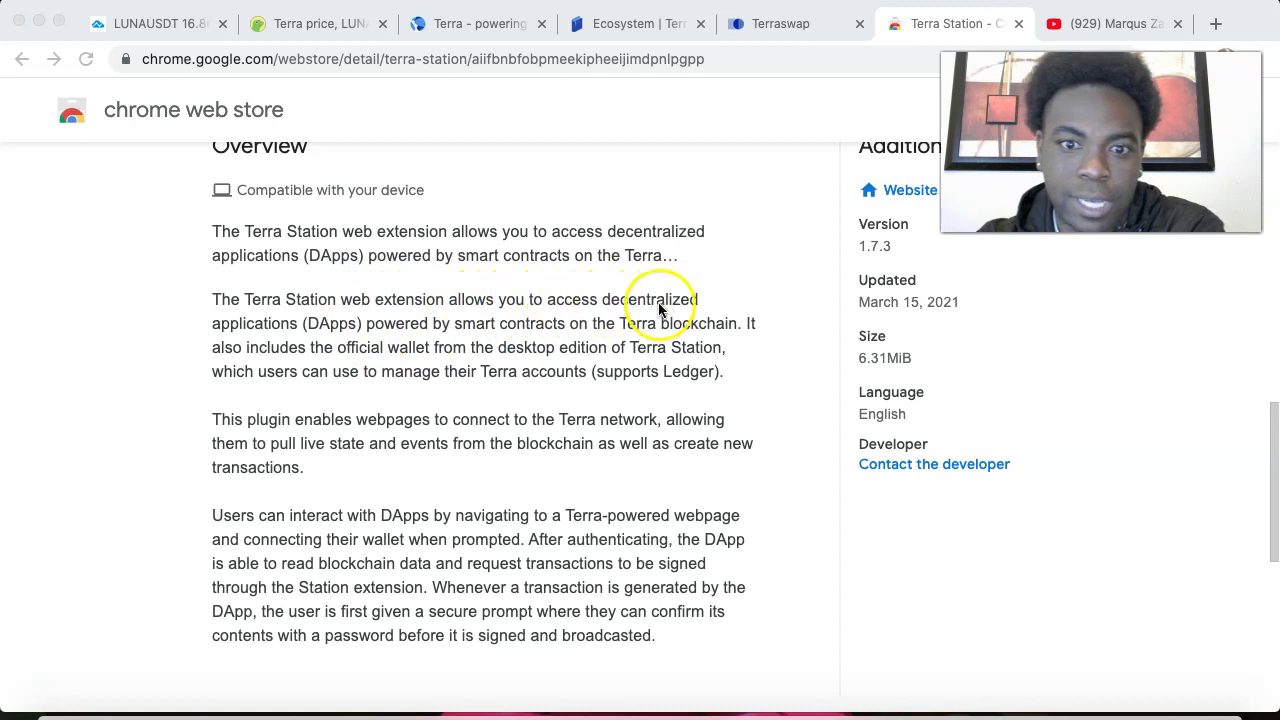
pyautogui.scroll(-2, 489, 360)
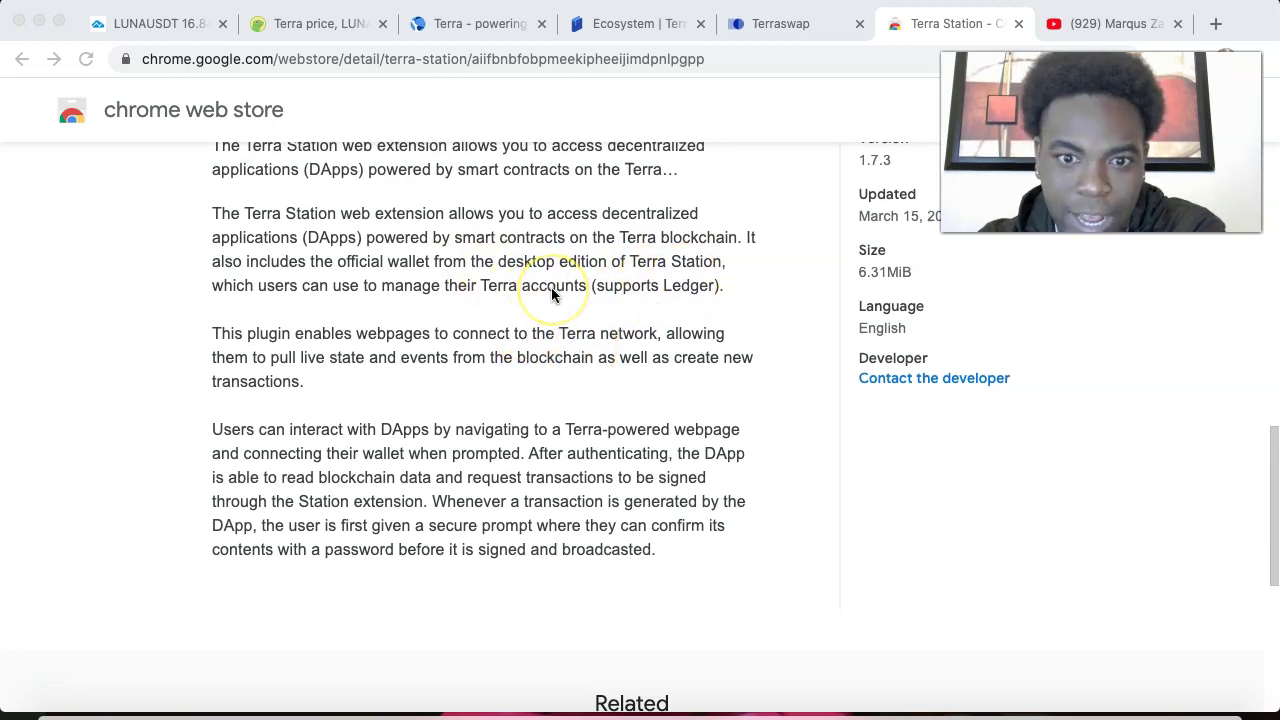
pyautogui.scroll(-1, 551, 287)
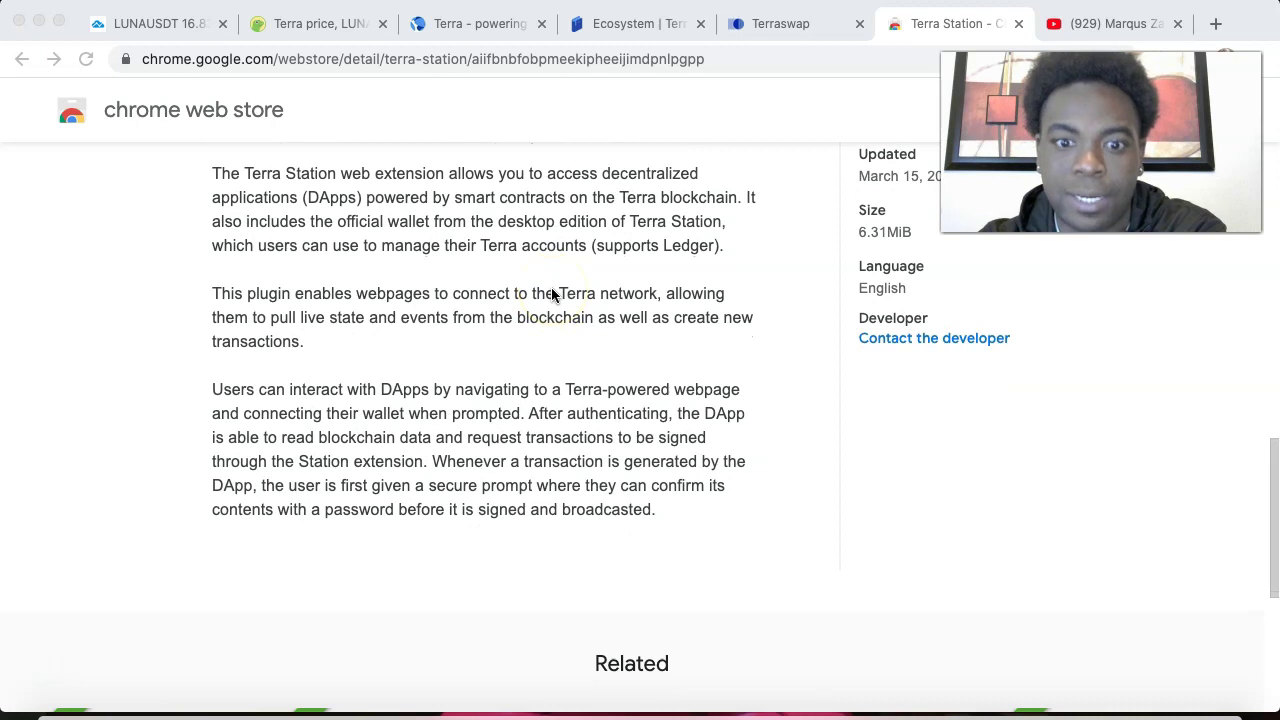
pyautogui.scroll(-2, 551, 293)
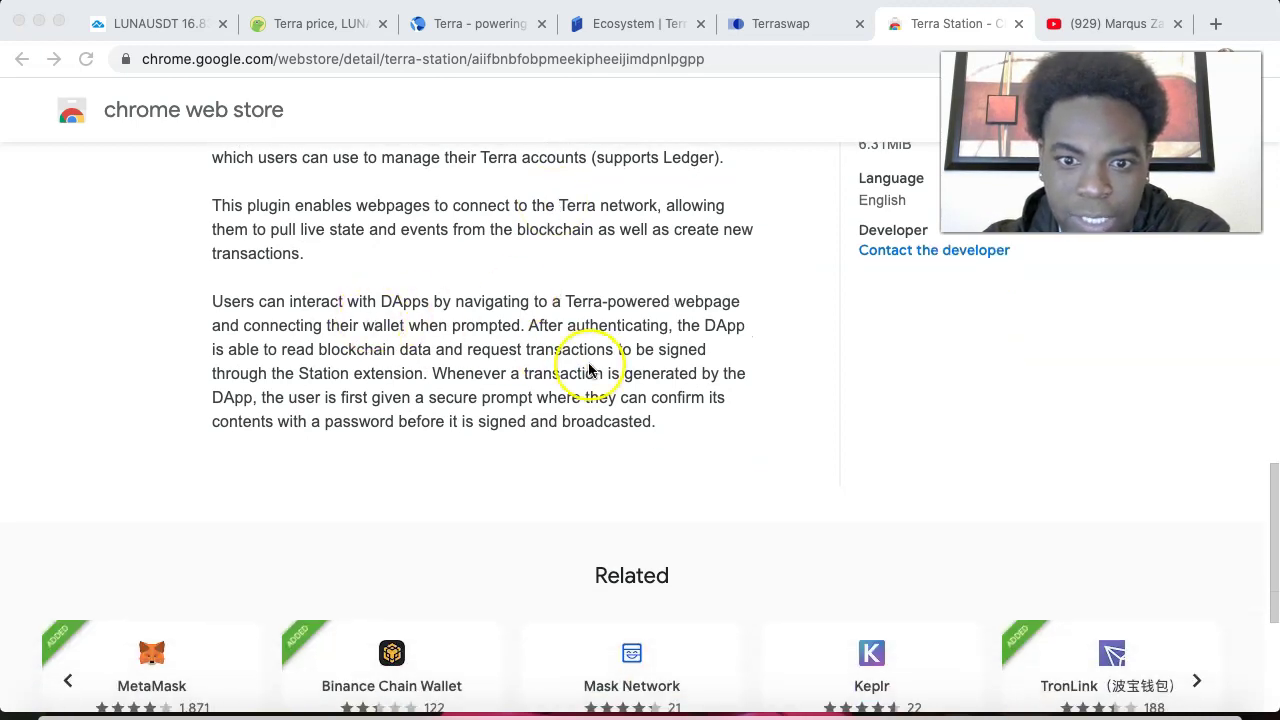
pyautogui.scroll(1, 587, 364)
pyautogui.scroll(10, 587, 364)
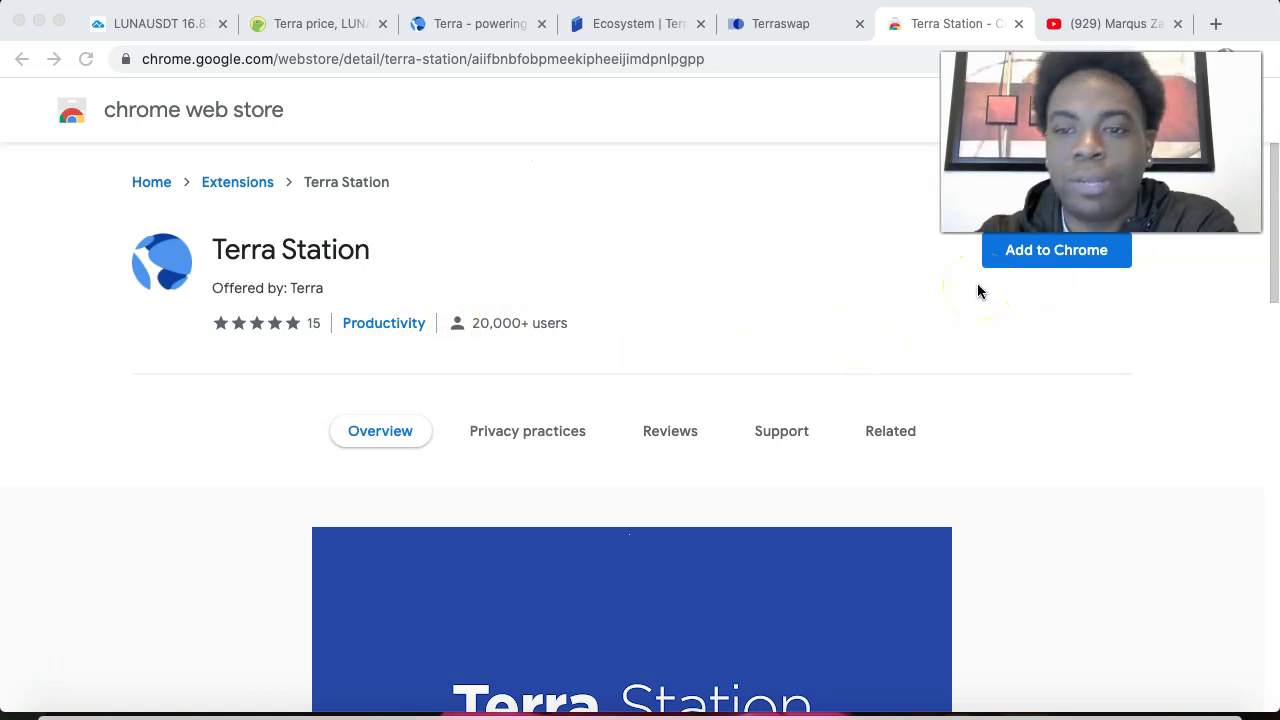
pyautogui.click(1080, 262)
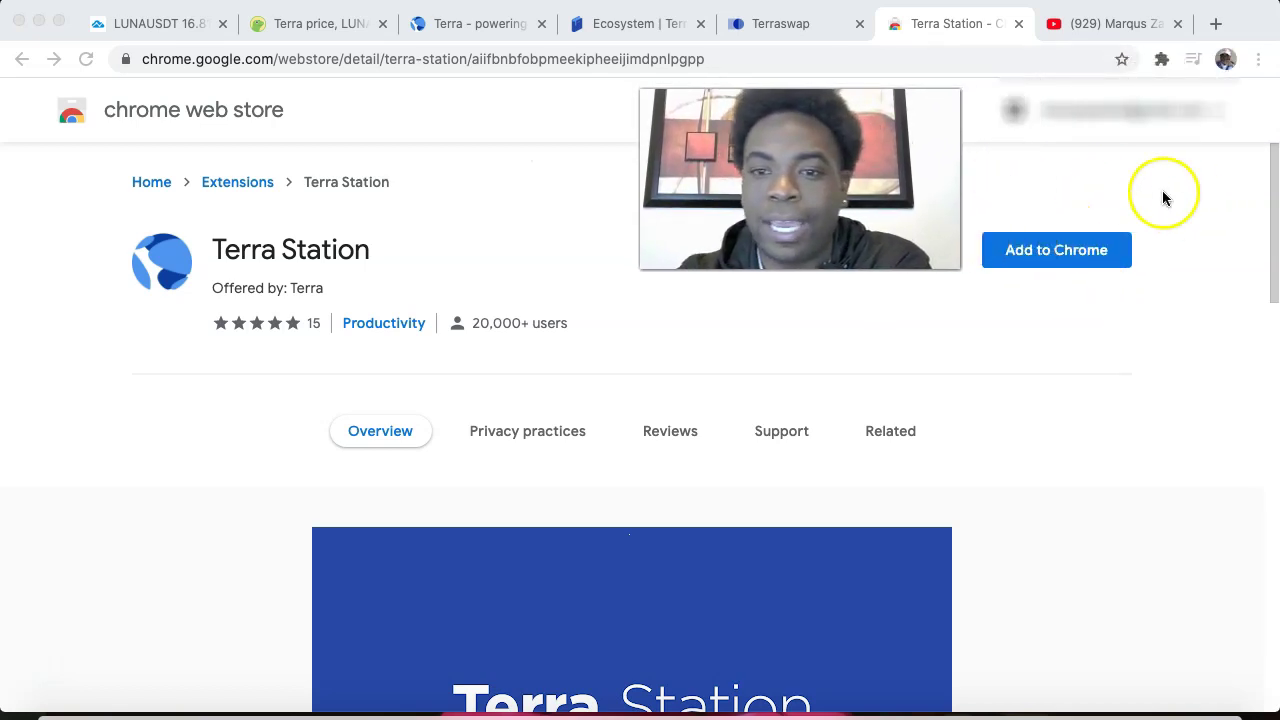
# - Start adding Terra Station to Chrome, cancel the prompt, and go to the Terra homepage
pyautogui.click(1106, 249)
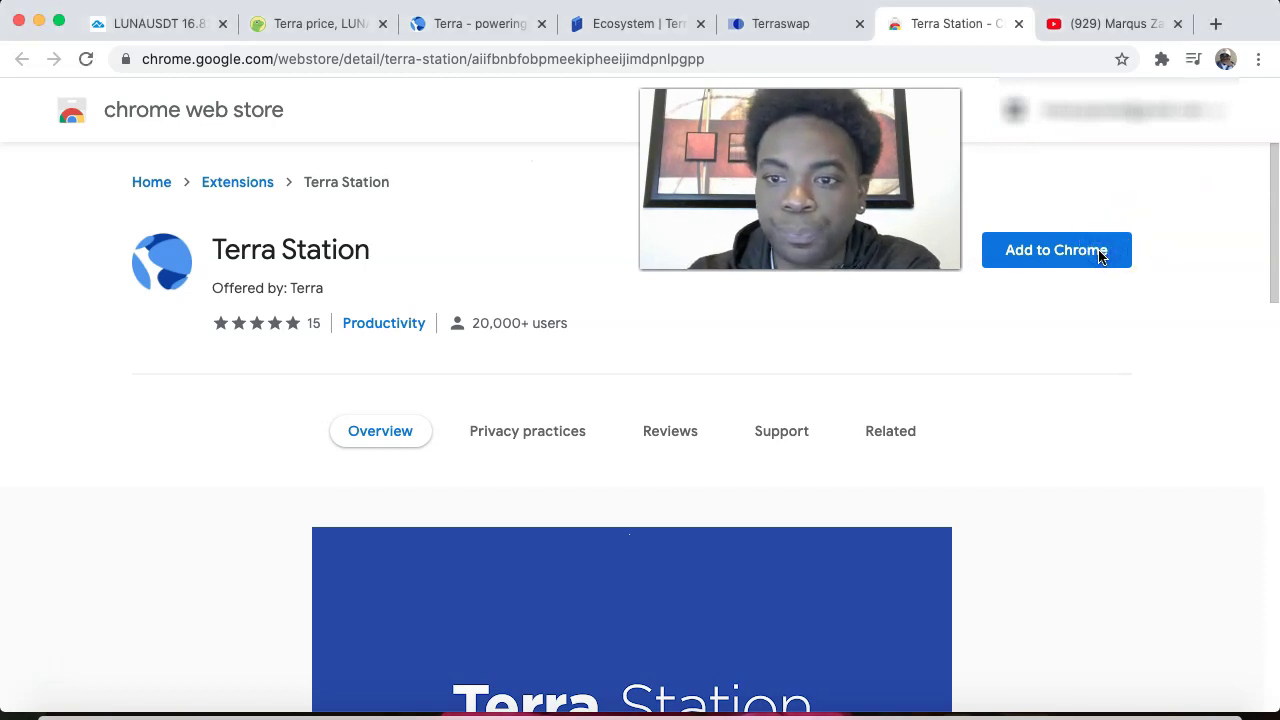
pyautogui.click(1100, 257)
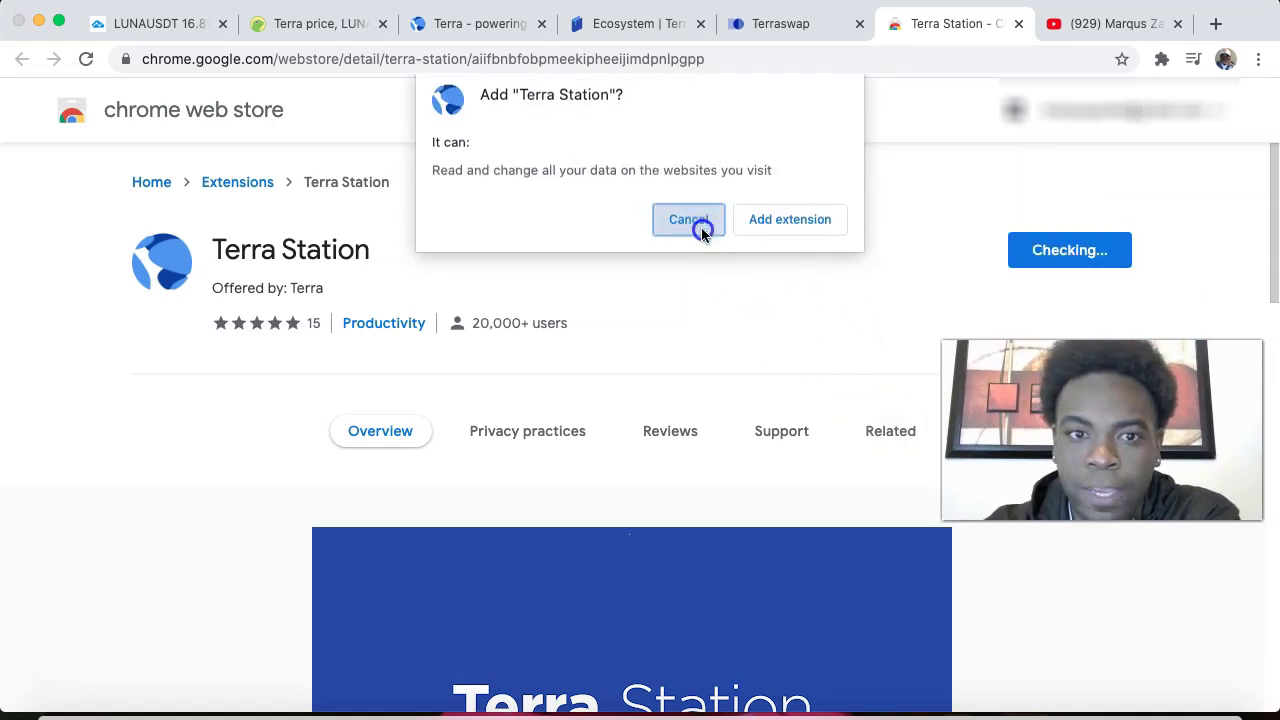
pyautogui.click(699, 226)
pyautogui.click(483, 30)
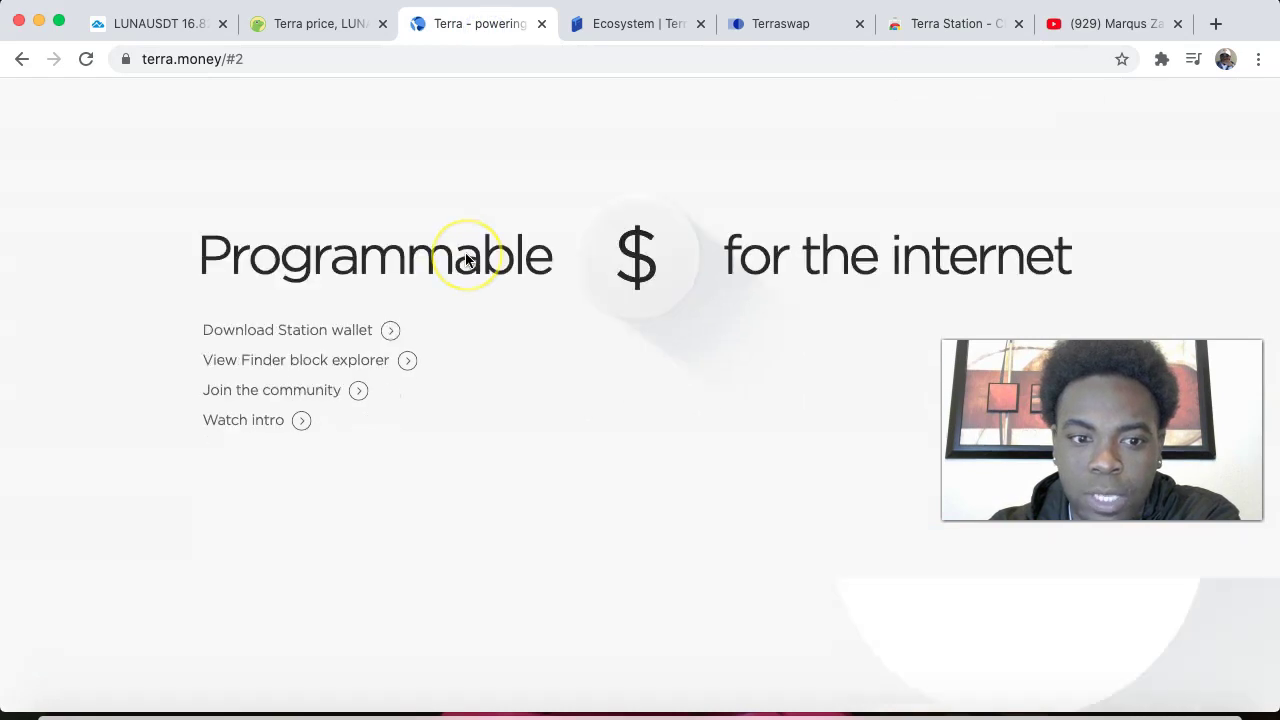
pyautogui.scroll(-2, 466, 260)
pyautogui.scroll(-2, 466, 260)
pyautogui.scroll(-2, 466, 258)
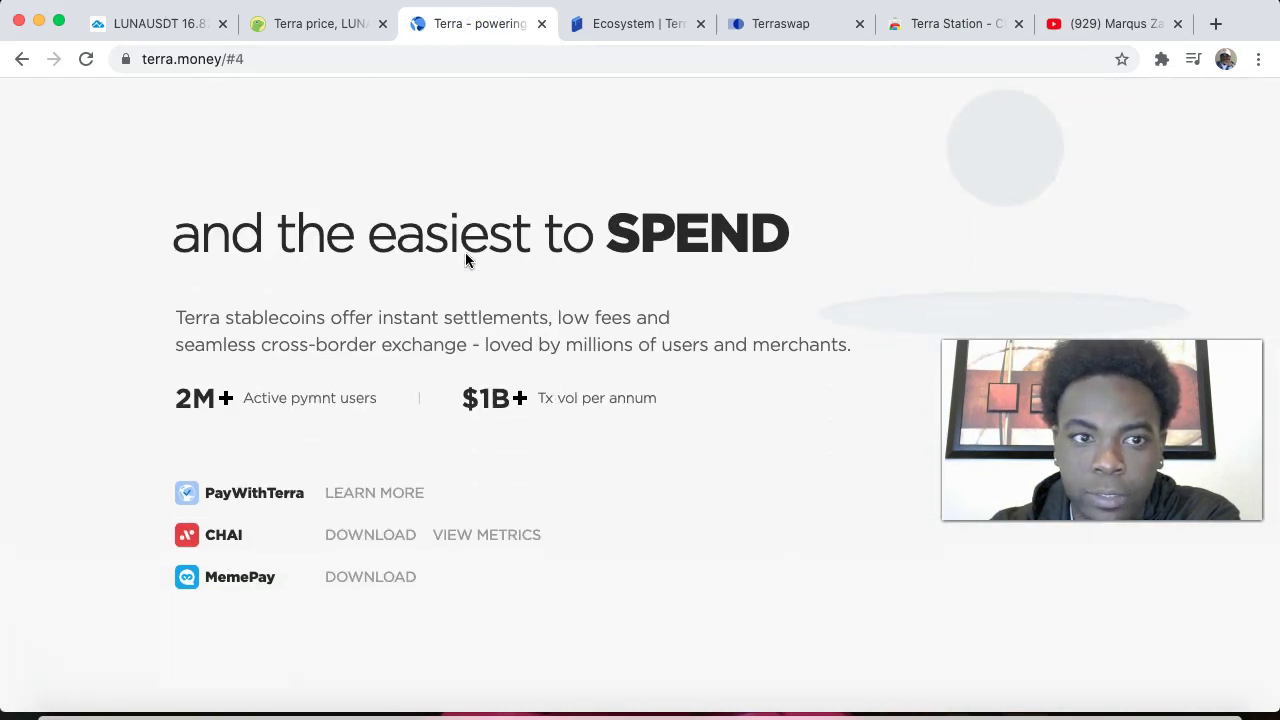
pyautogui.scroll(-2, 466, 258)
pyautogui.scroll(-2, 466, 258)
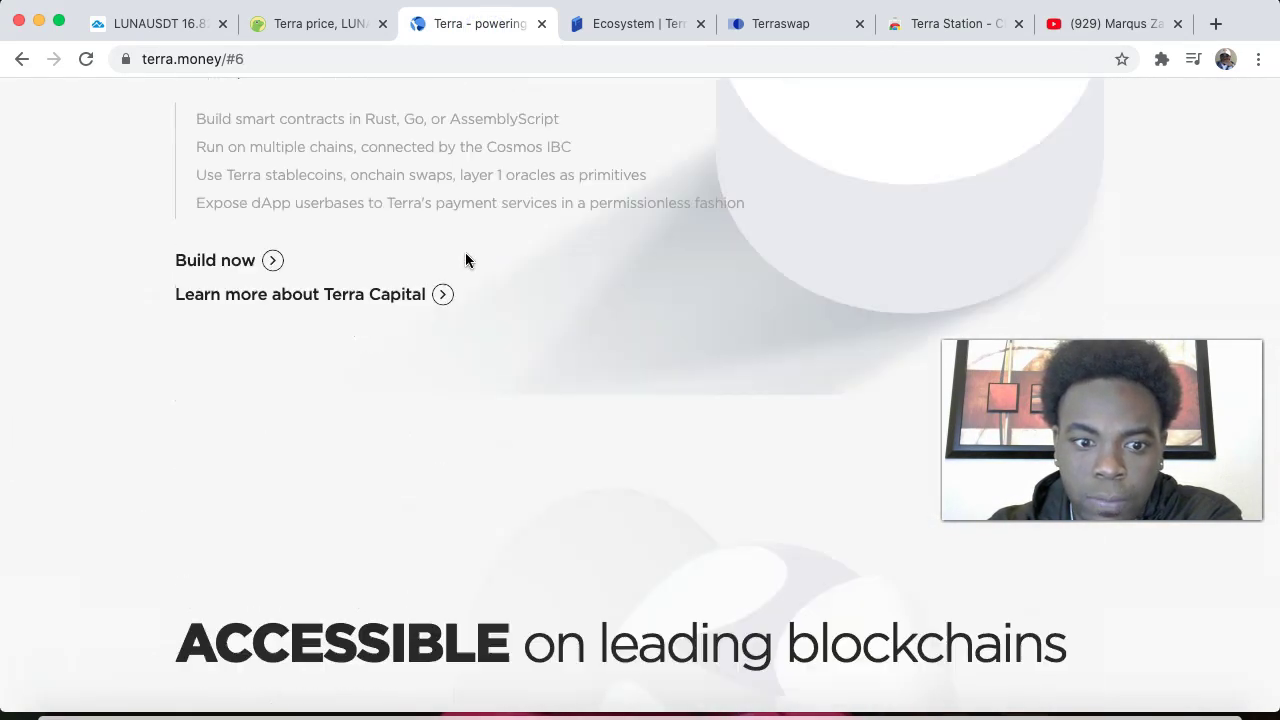
pyautogui.scroll(-2, 450, 268)
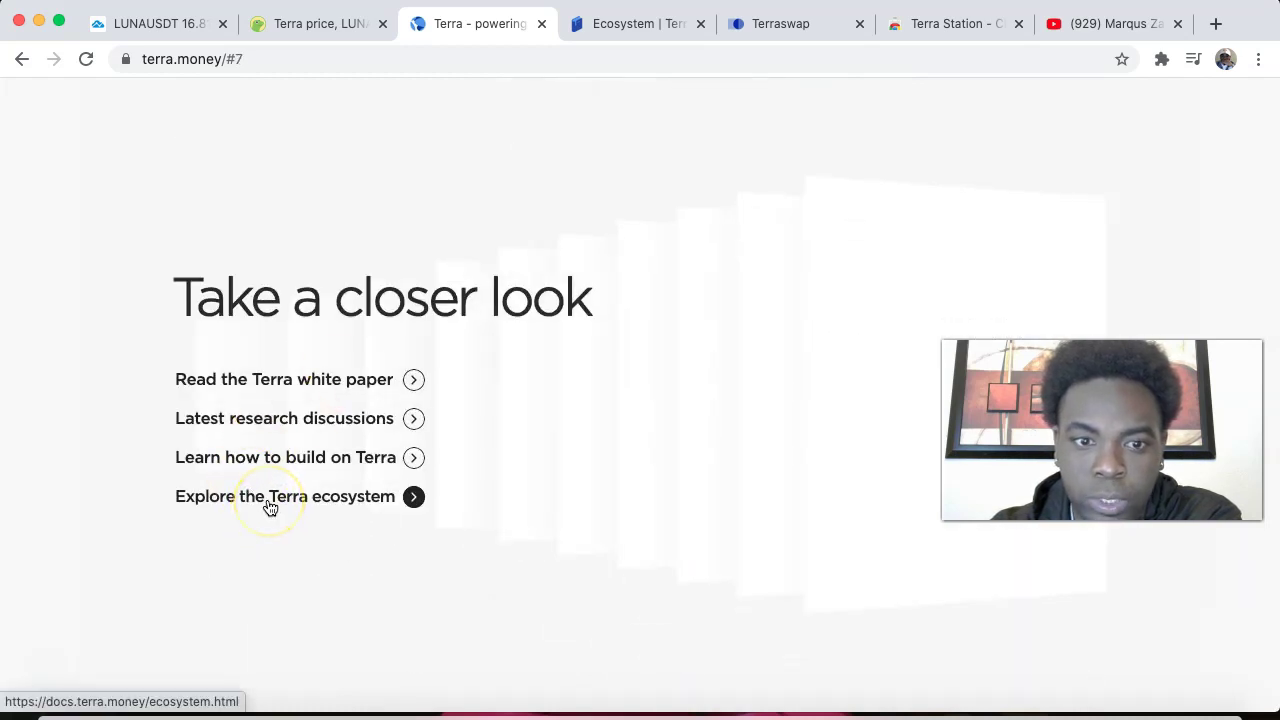
# - From the Terra Docs ecosystem listing, open the Mirror Protocol website in a new tab
pyautogui.click(638, 26)
pyautogui.scroll(-2, 718, 345)
pyautogui.scroll(-3, 718, 345)
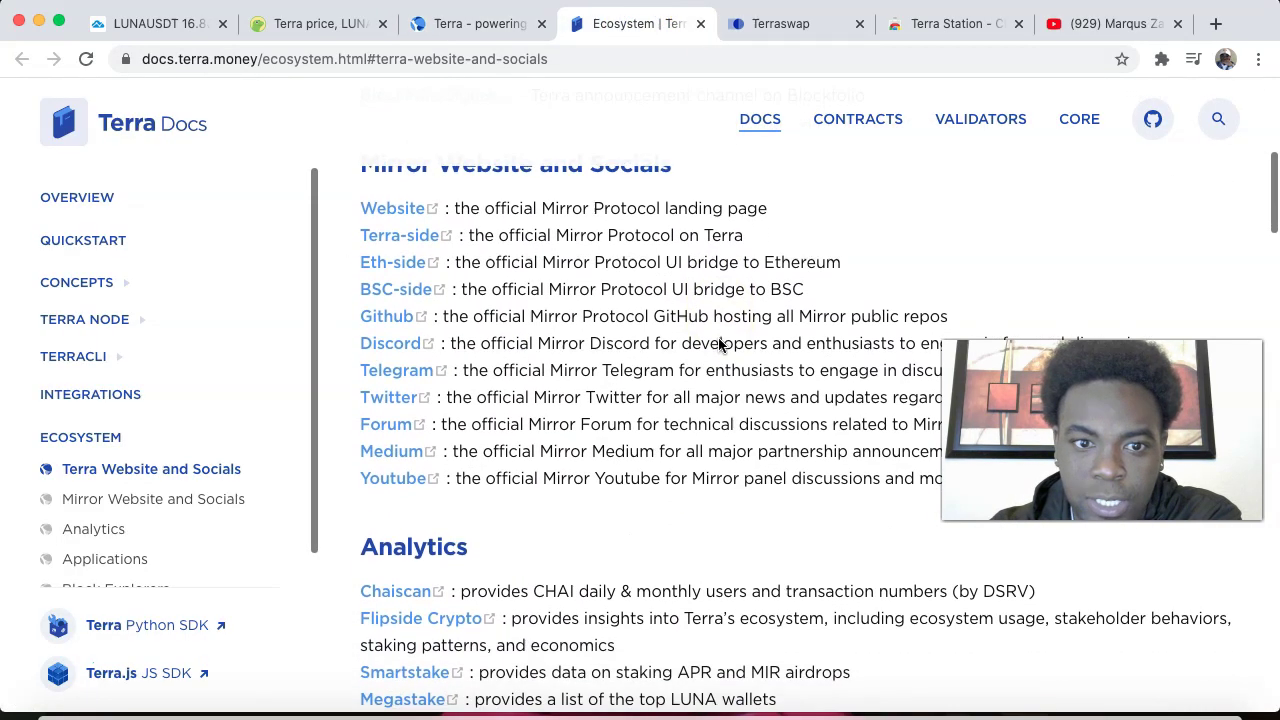
pyautogui.scroll(1, 718, 345)
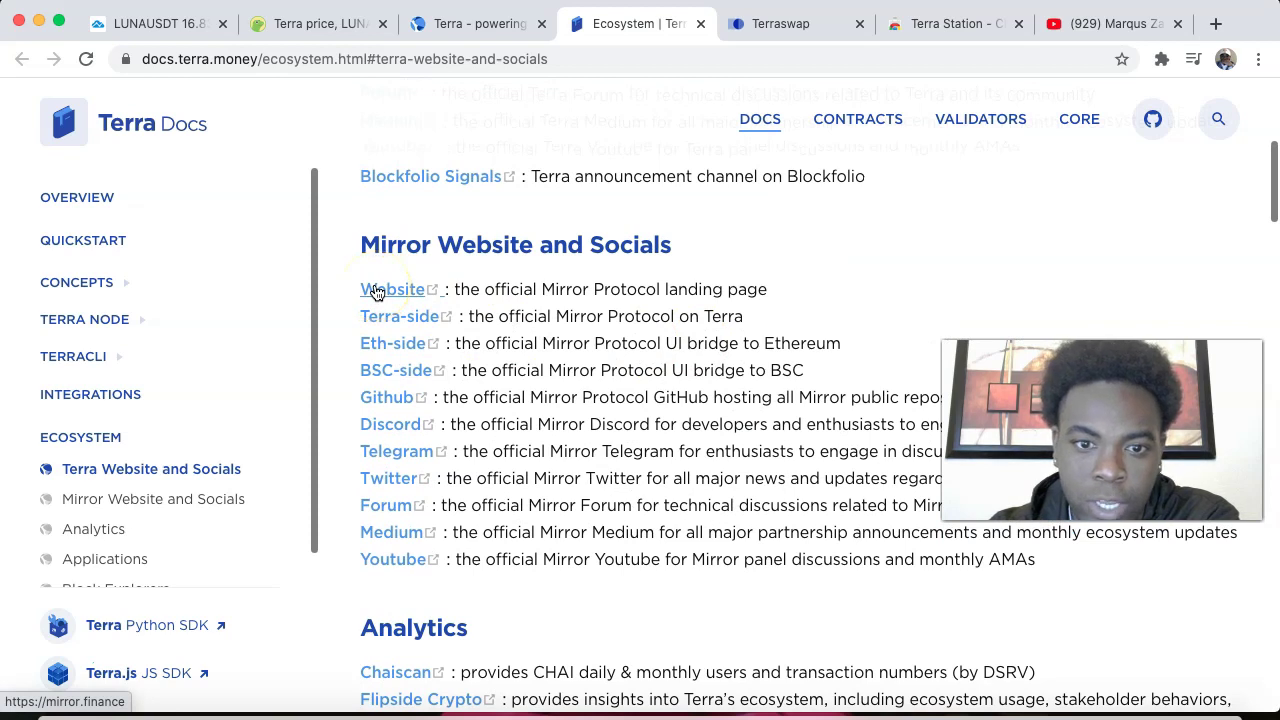
pyautogui.scroll(-5, 376, 291)
pyautogui.scroll(-1, 376, 291)
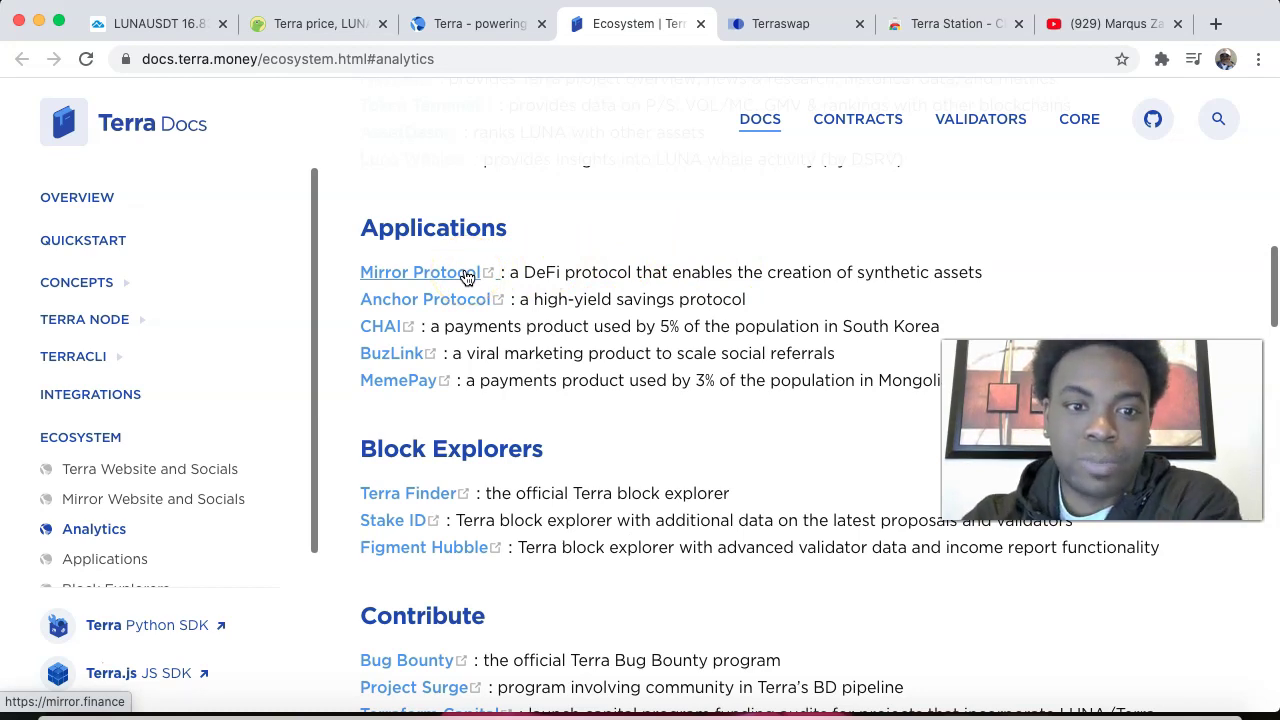
pyautogui.click(467, 277)
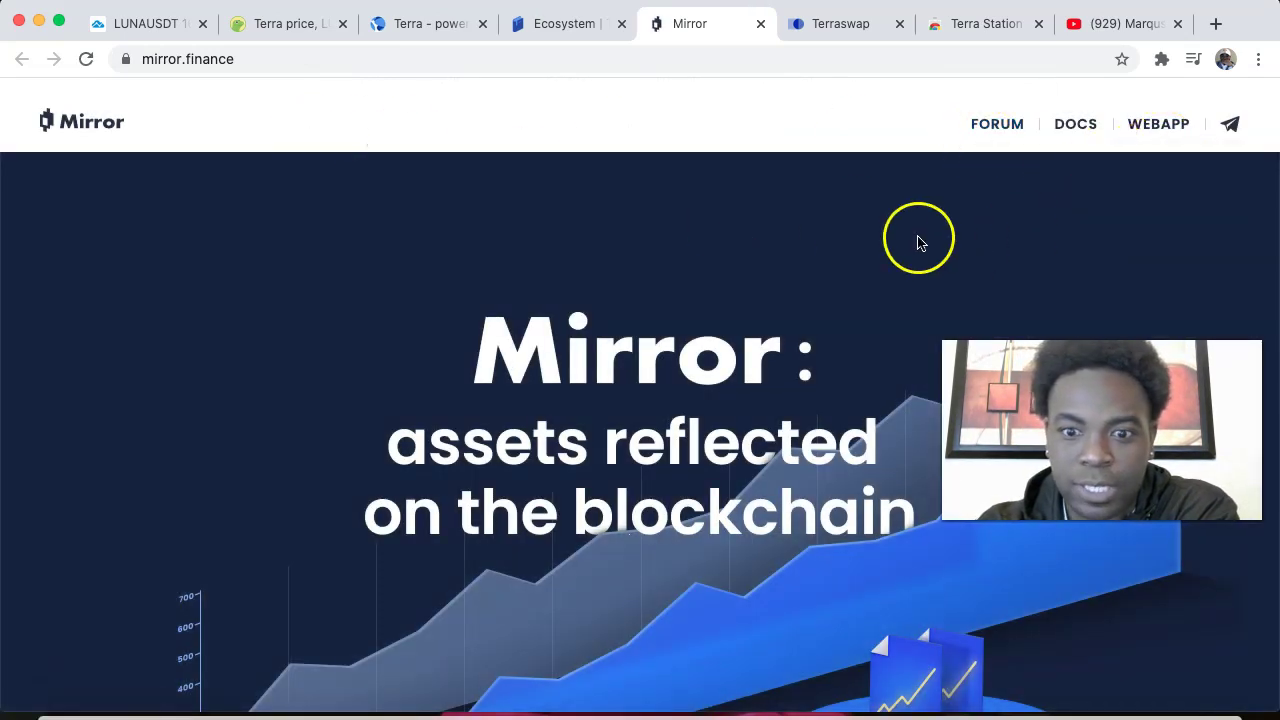
pyautogui.moveTo(1158, 124)
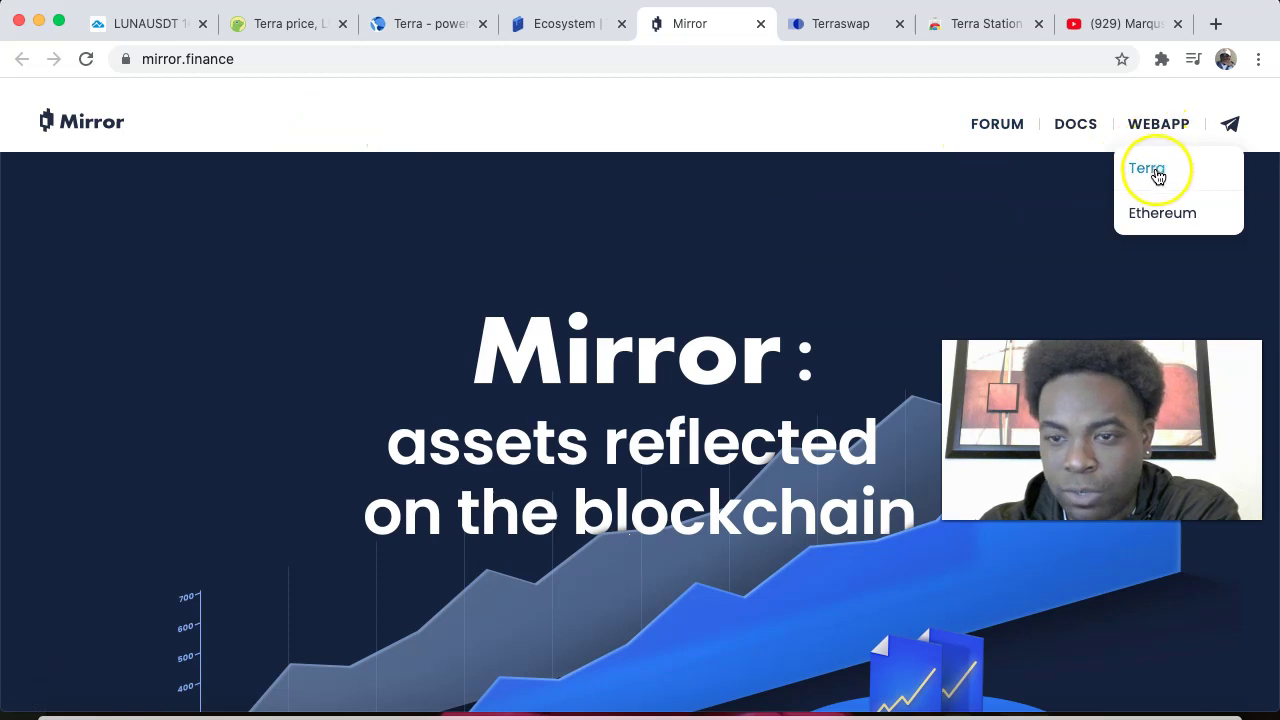
# - Launch Mirror's Terra web app, try to connect, and dismiss the Terra Station download prompt
pyautogui.click(1150, 180)
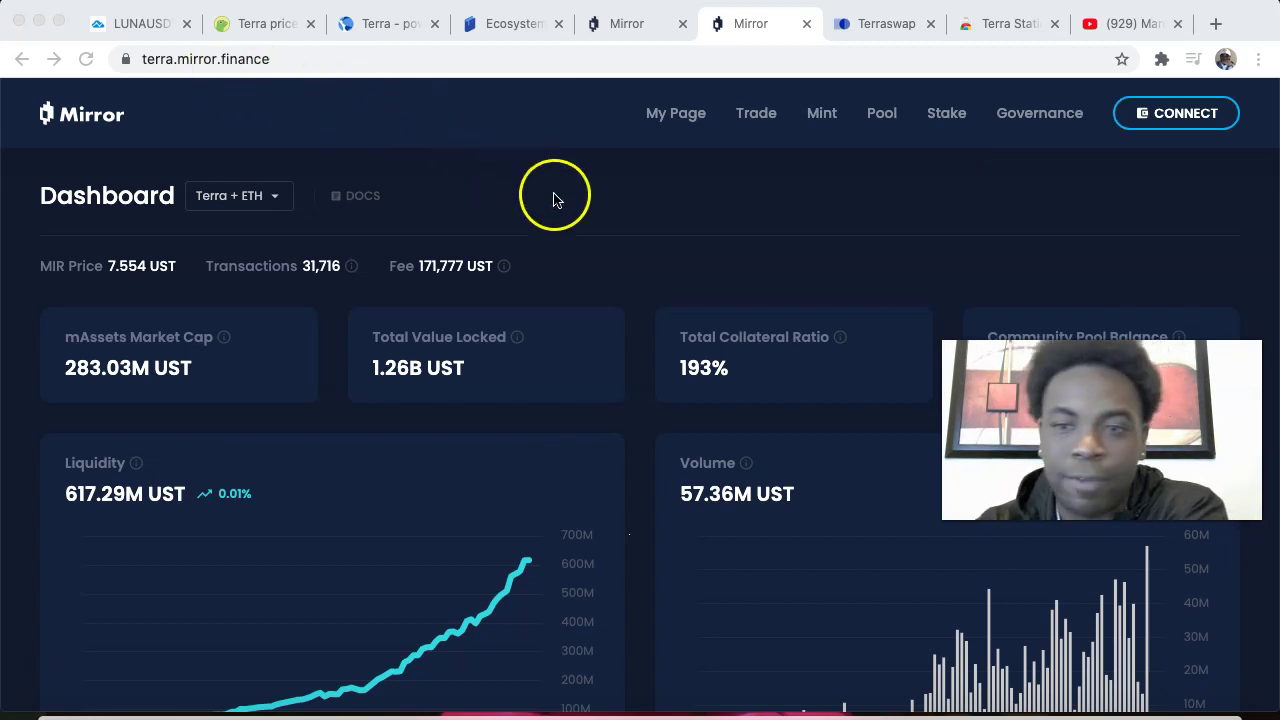
pyautogui.click(1163, 122)
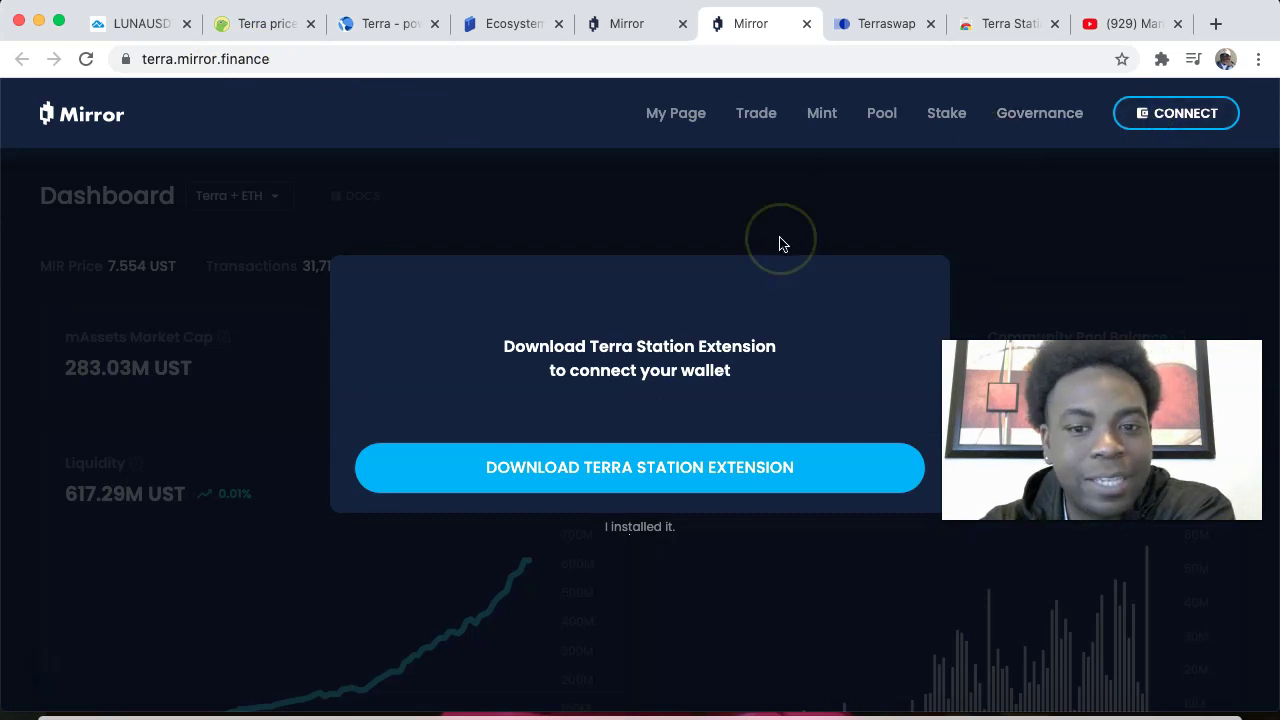
pyautogui.click(886, 198)
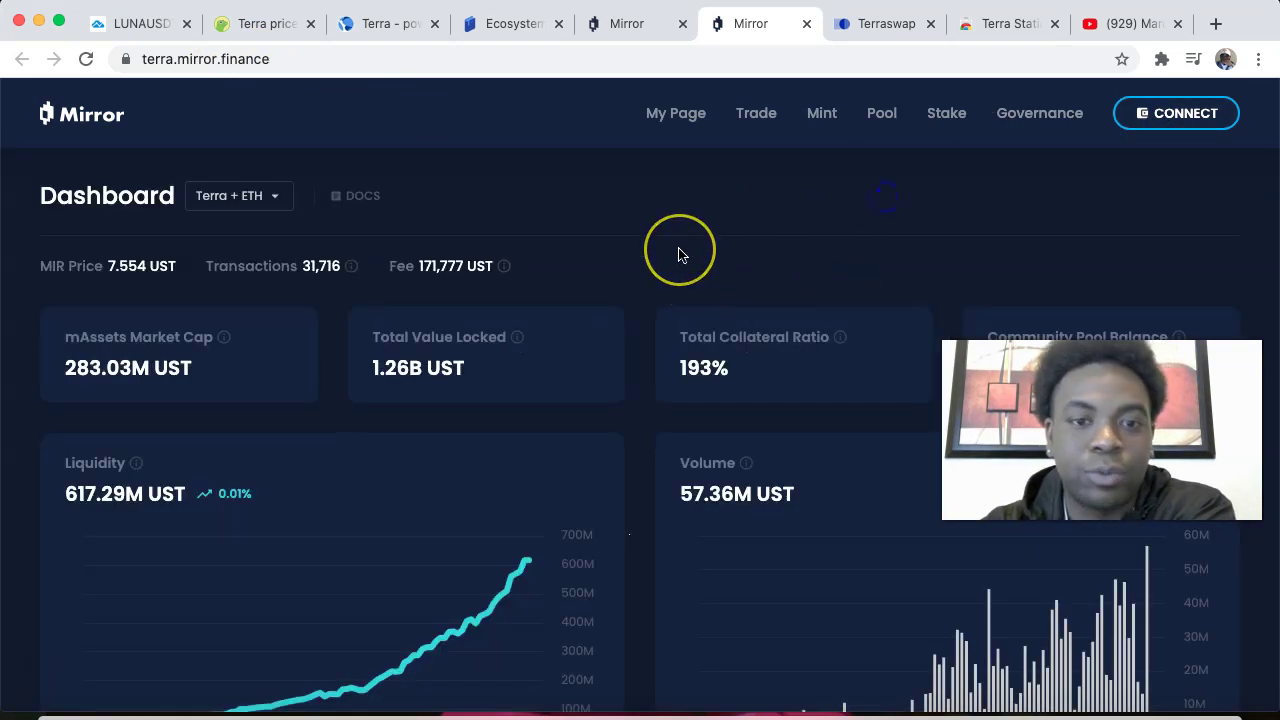
pyautogui.scroll(-4, 678, 254)
pyautogui.scroll(4, 678, 254)
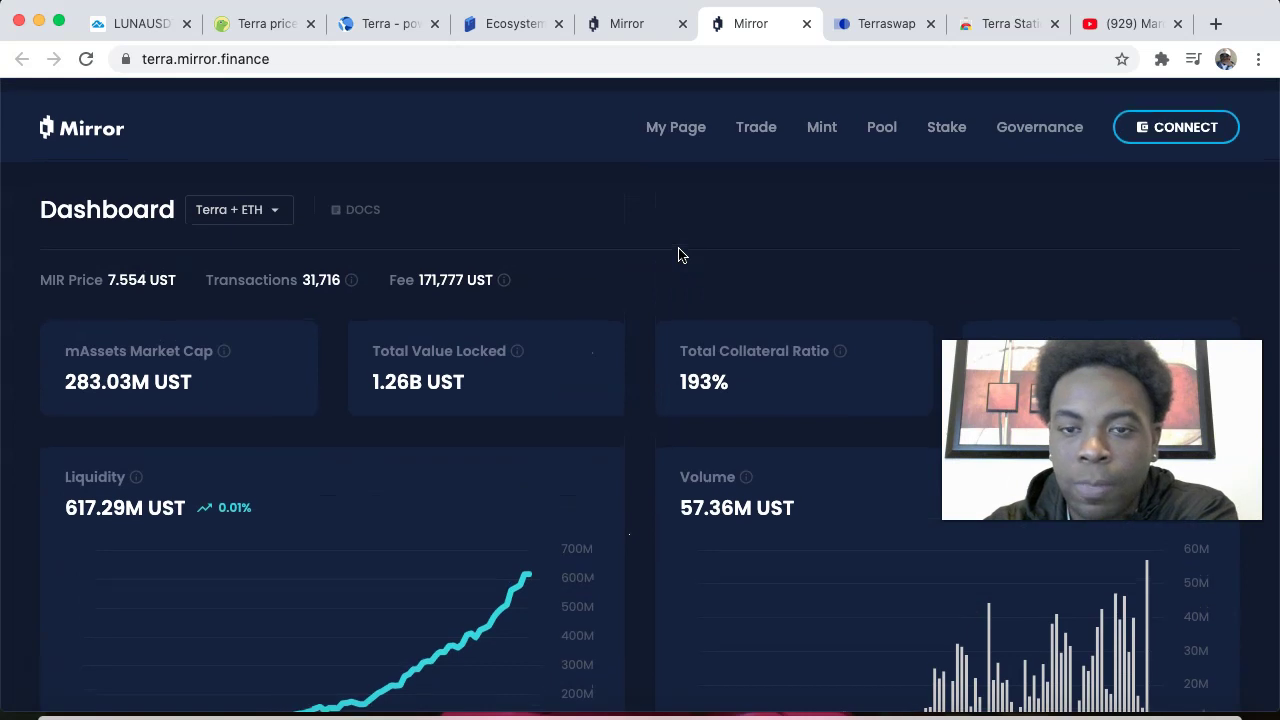
pyautogui.click(700, 24)
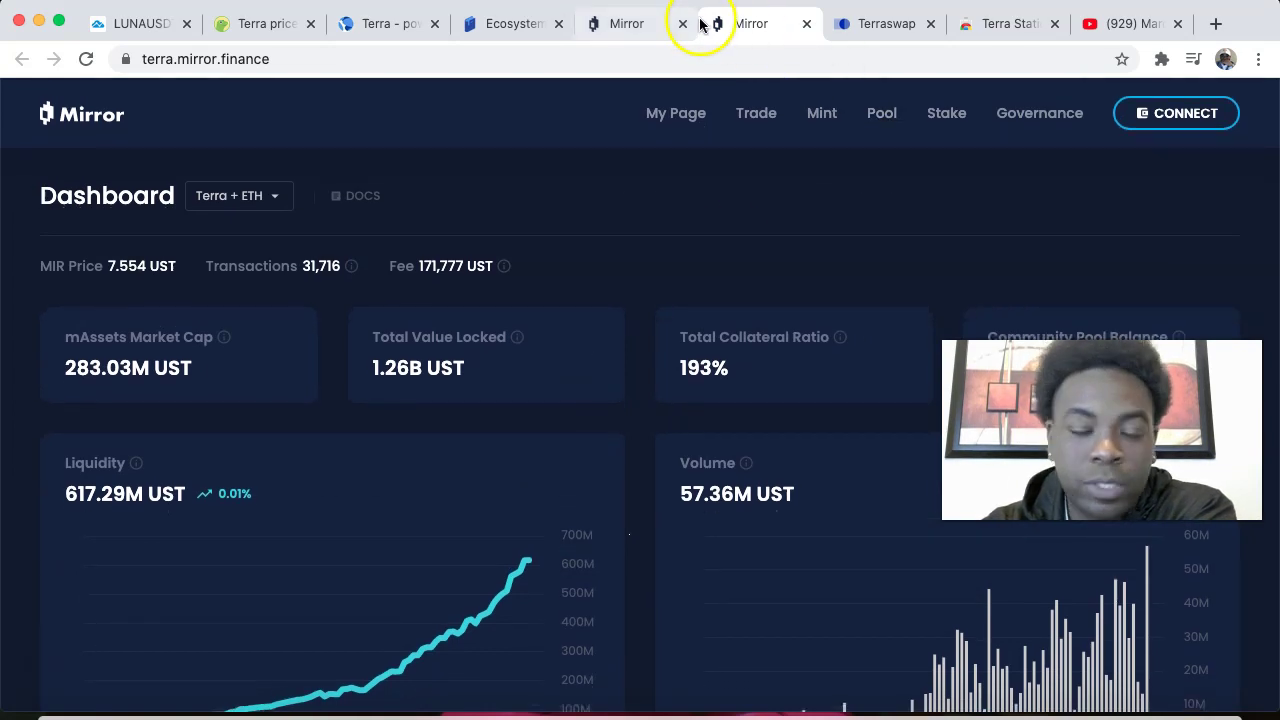
# - Add the Terra Station extension to Chrome and dismiss the added notice
pyautogui.click(988, 30)
pyautogui.click(1080, 252)
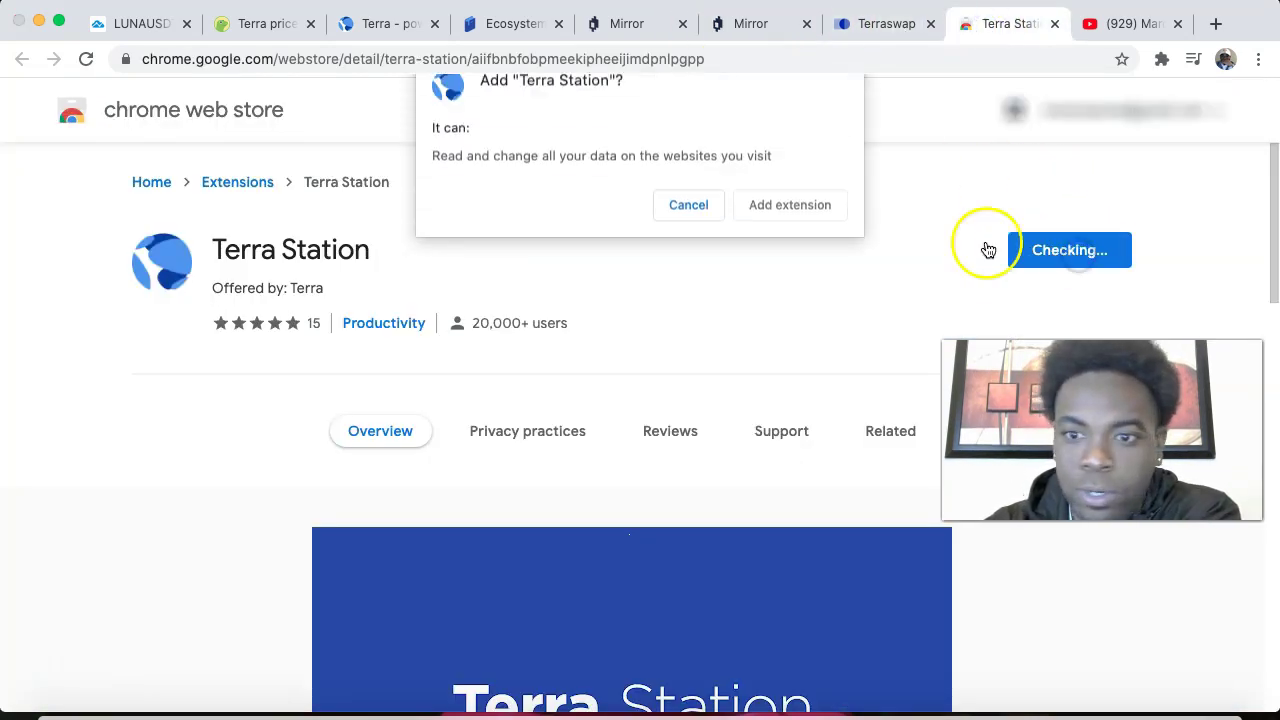
pyautogui.click(785, 233)
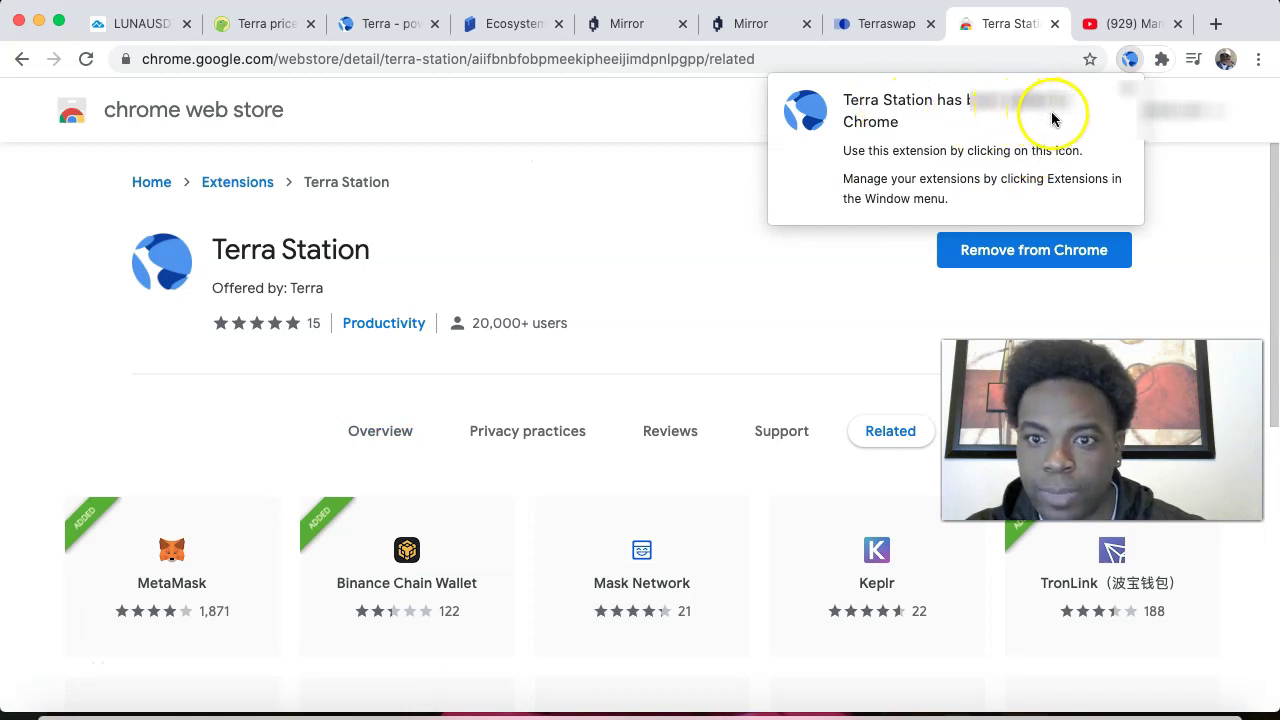
pyautogui.click(1130, 61)
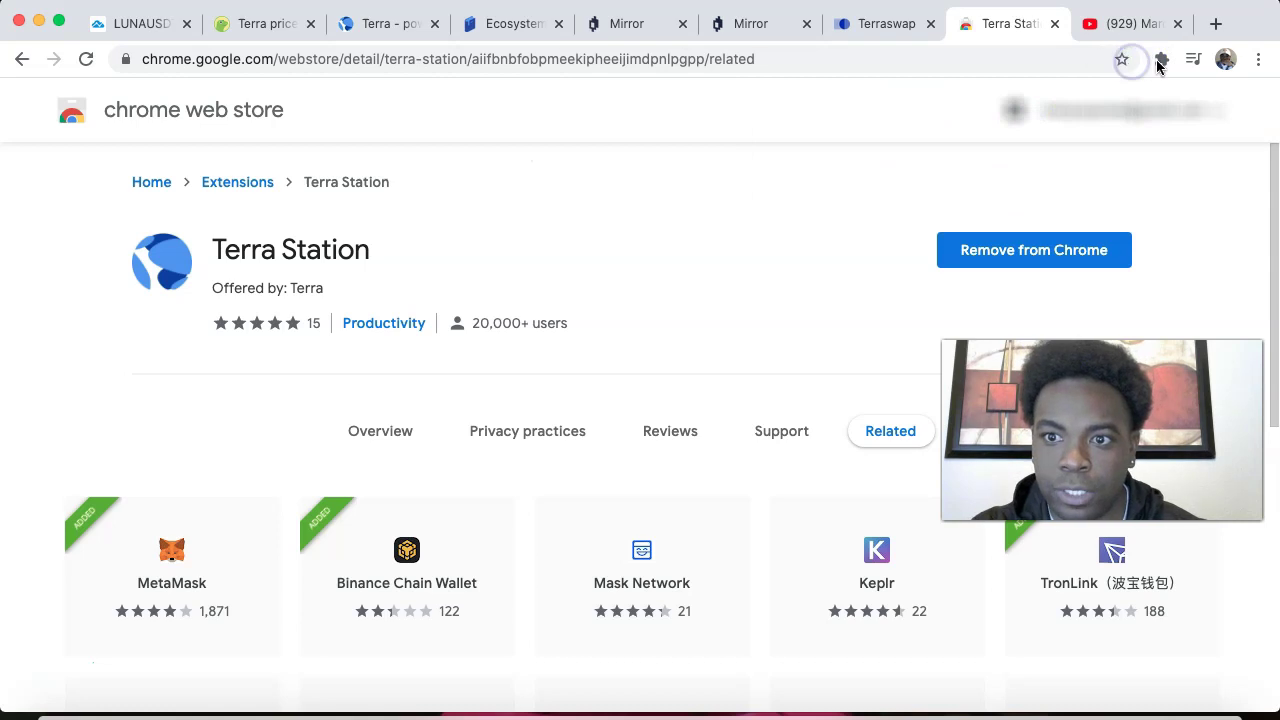
# - Open Terra Station from the Extensions menu, keeping Mainnet as the network
pyautogui.click(1162, 61)
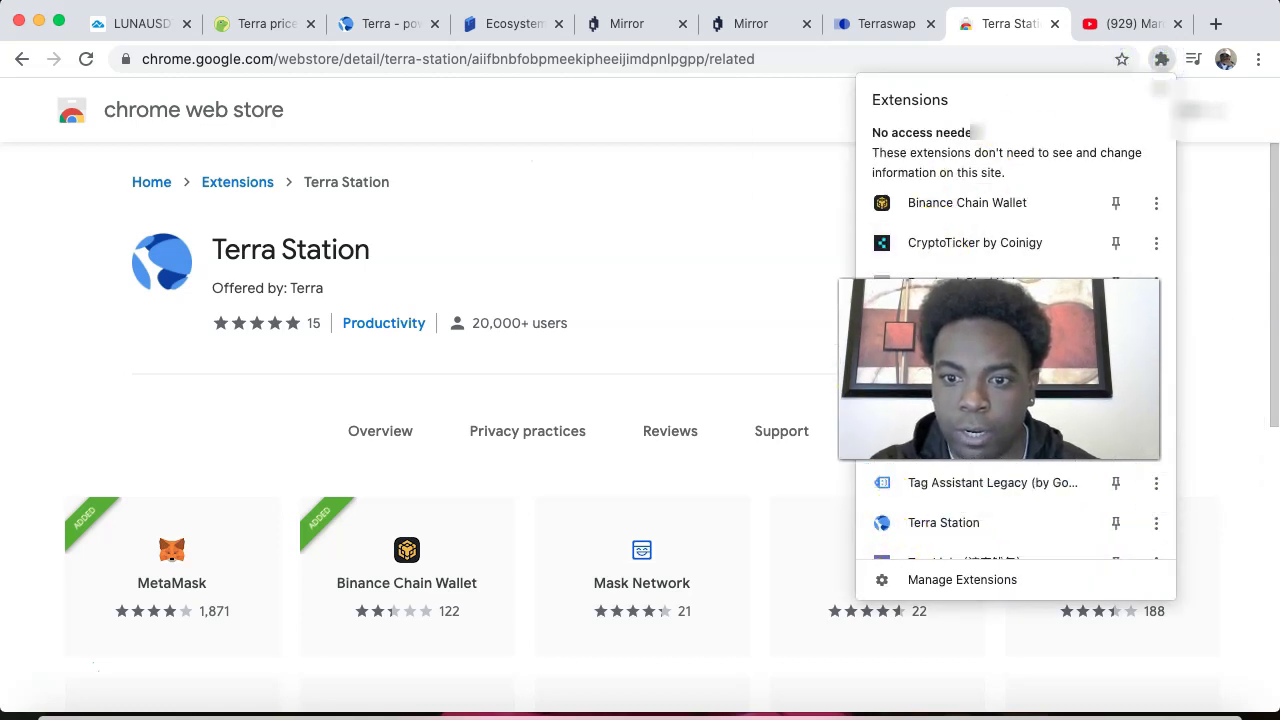
pyautogui.click(940, 520)
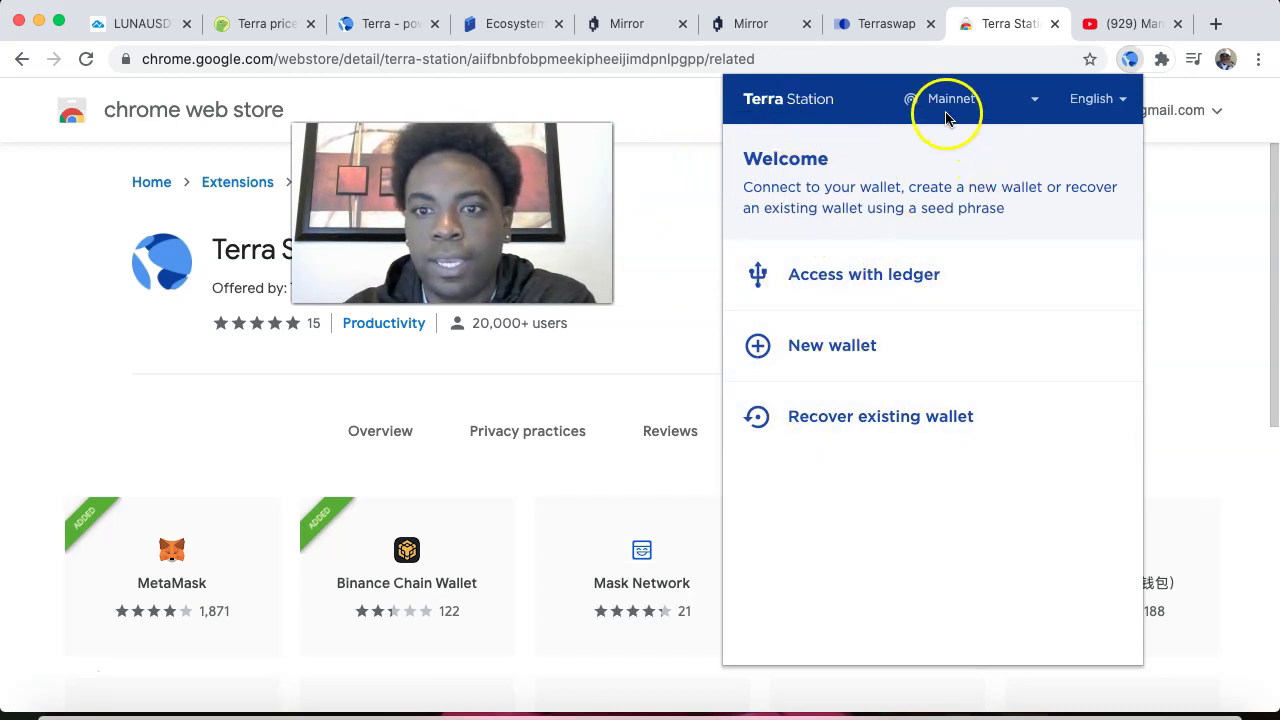
pyautogui.click(992, 104)
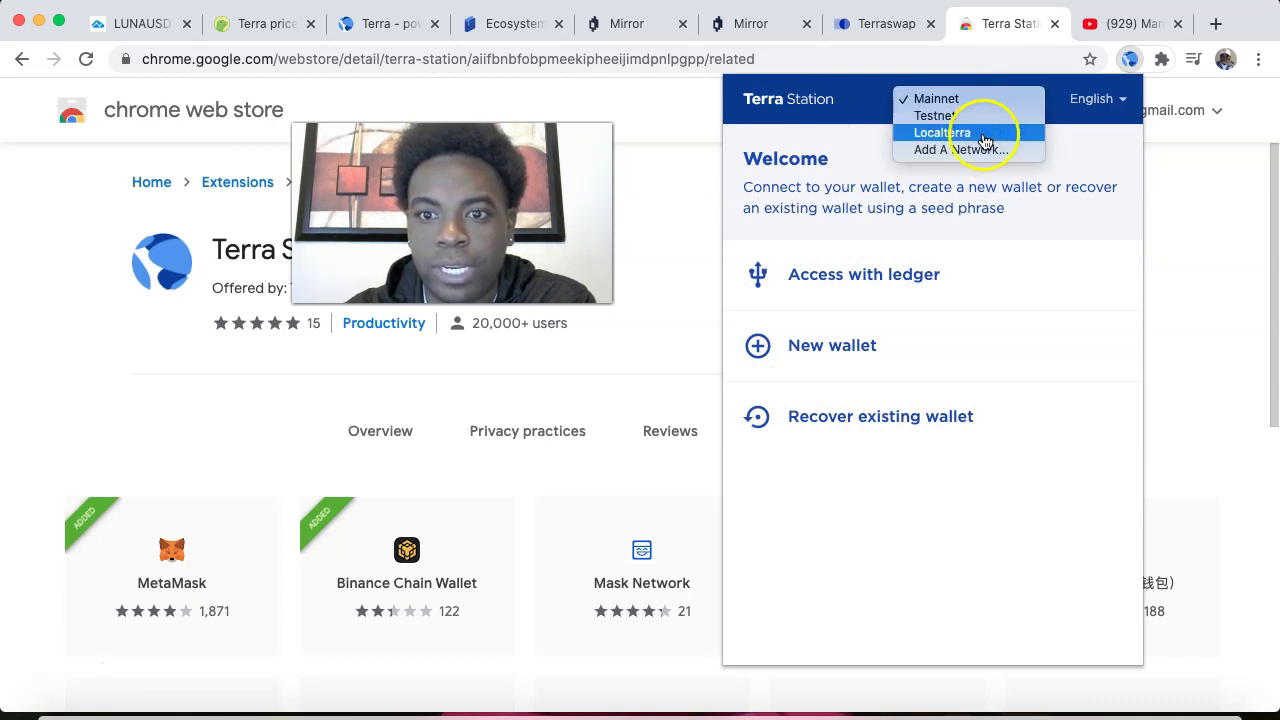
pyautogui.click(962, 99)
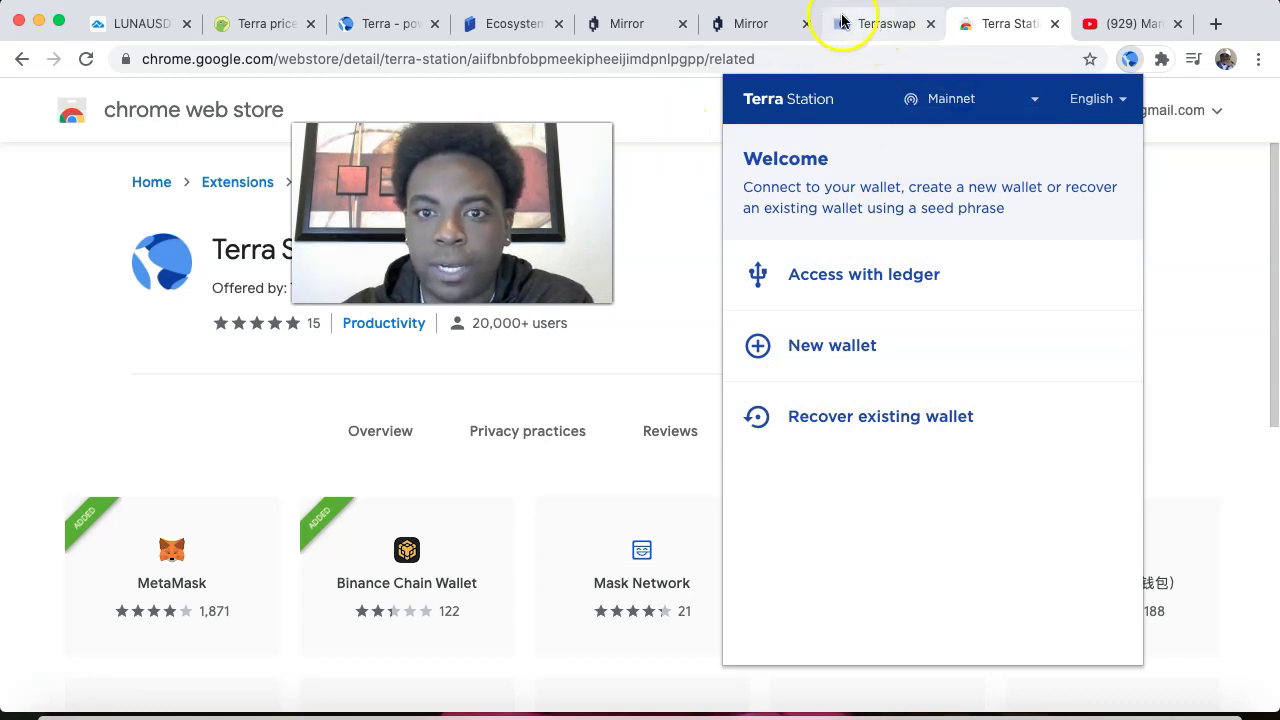
# - Reconnect Mirror after confirming the extension is installed, and choose New wallet in Terra Station
pyautogui.click(722, 28)
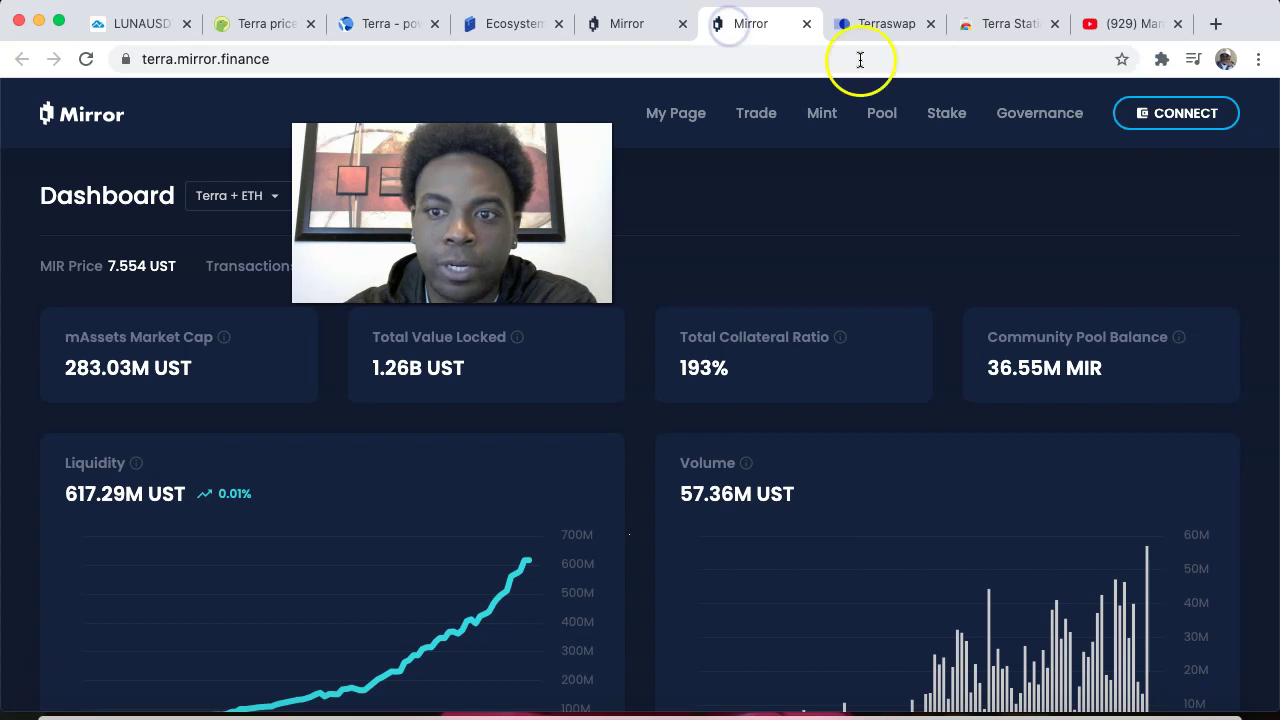
pyautogui.click(1228, 116)
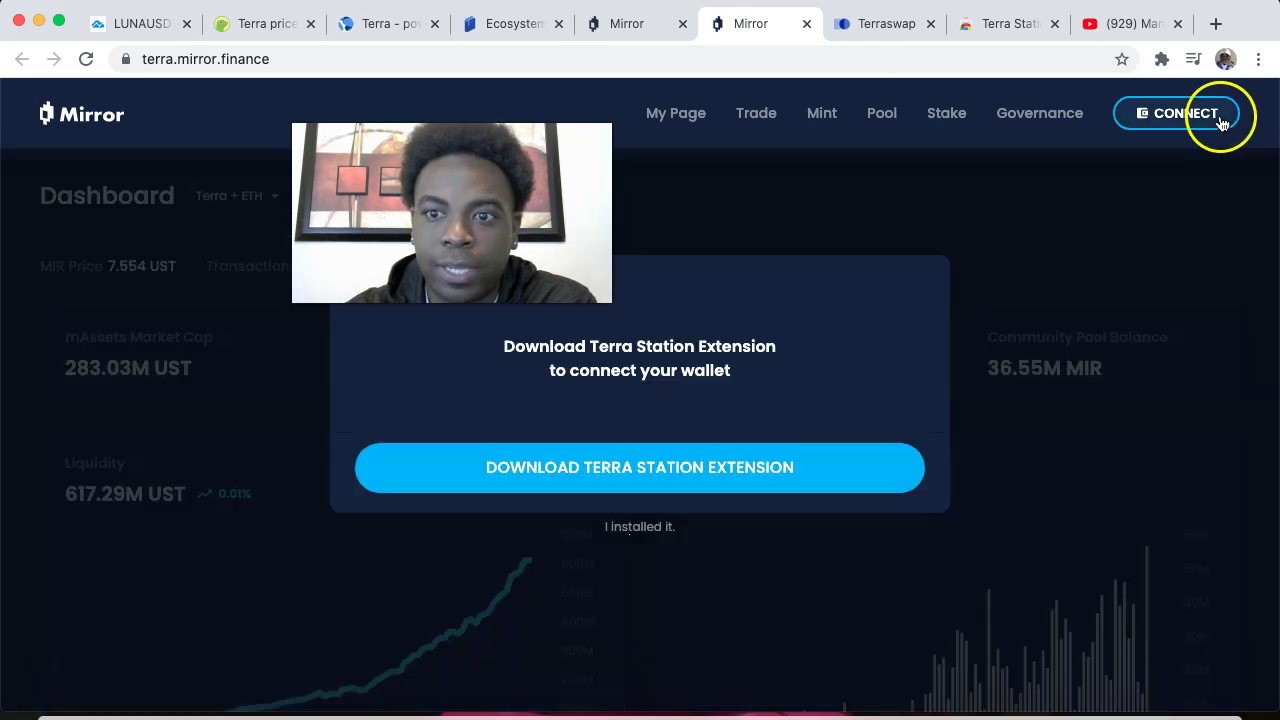
pyautogui.click(645, 530)
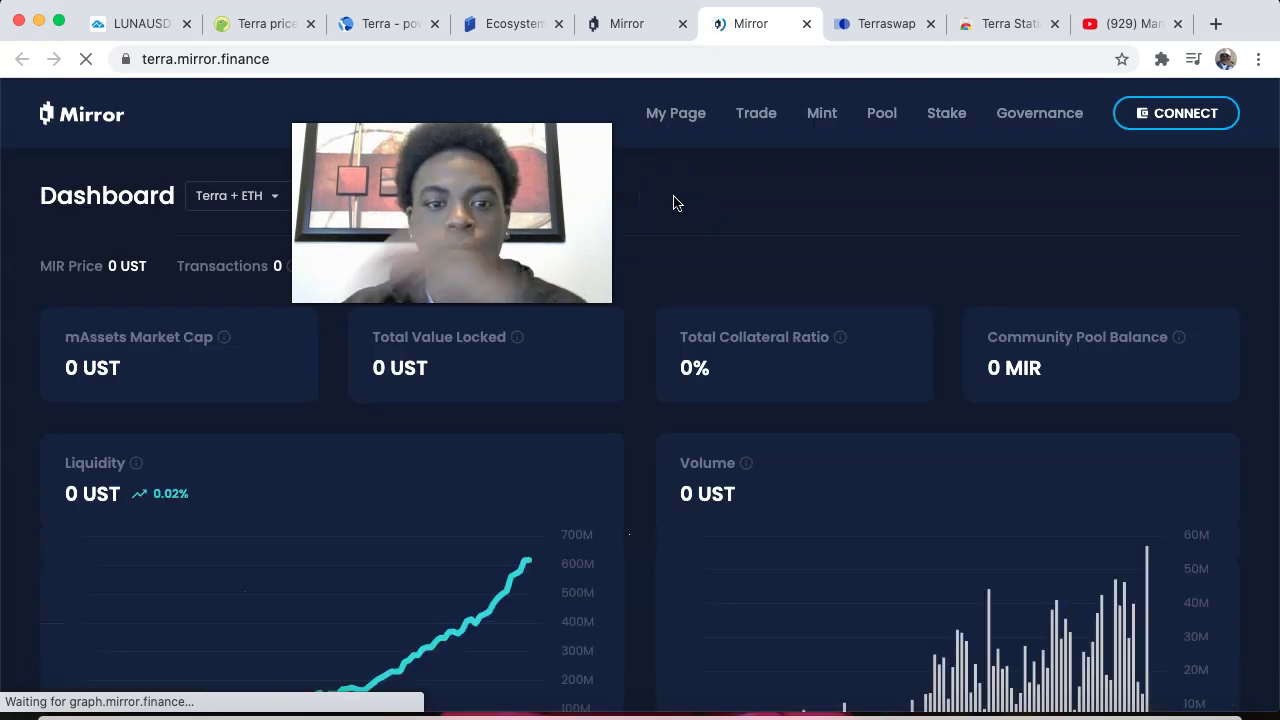
pyautogui.click(1148, 125)
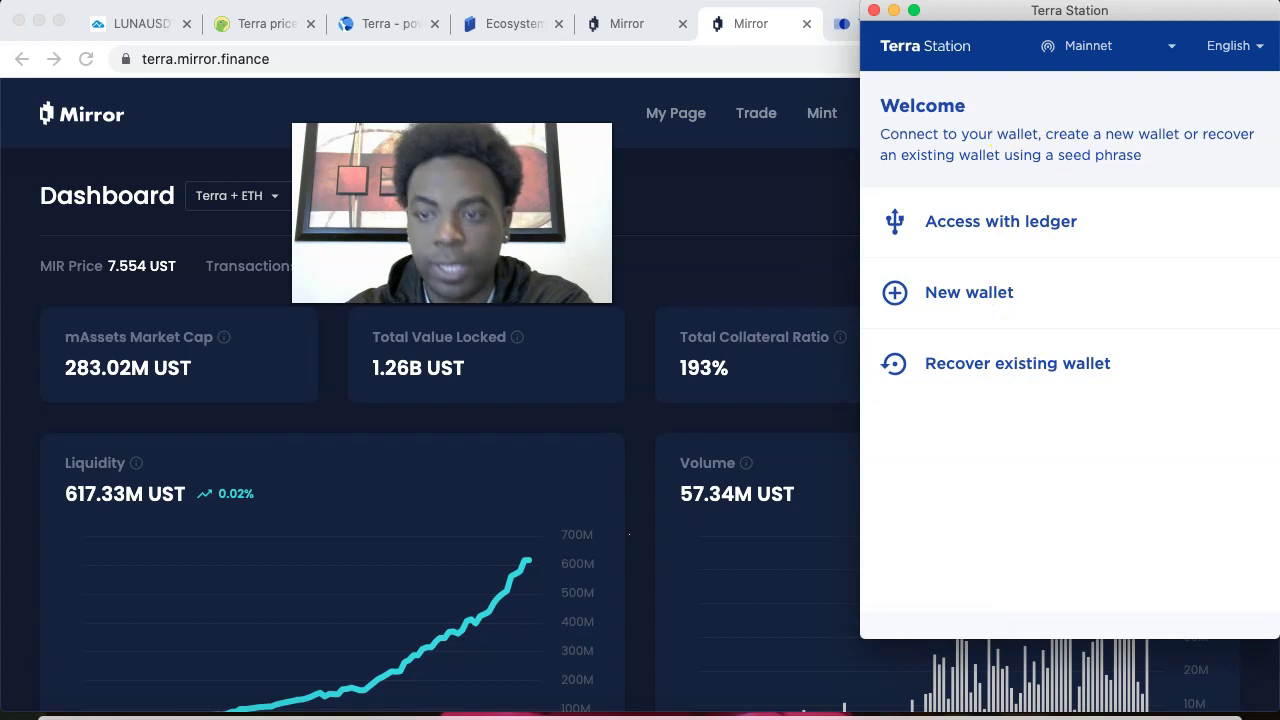
pyautogui.click(976, 302)
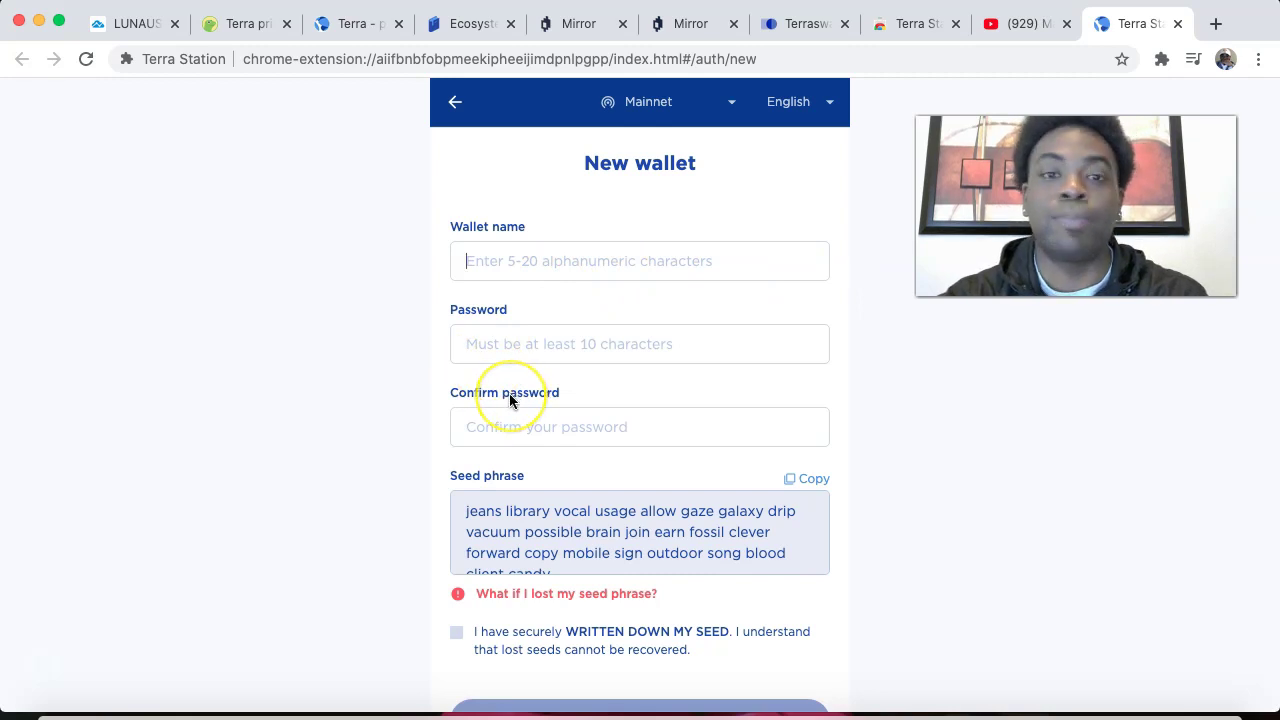
# - Enter 'terrawallet565' as the new wallet's name
pyautogui.scroll(-1, 509, 397)
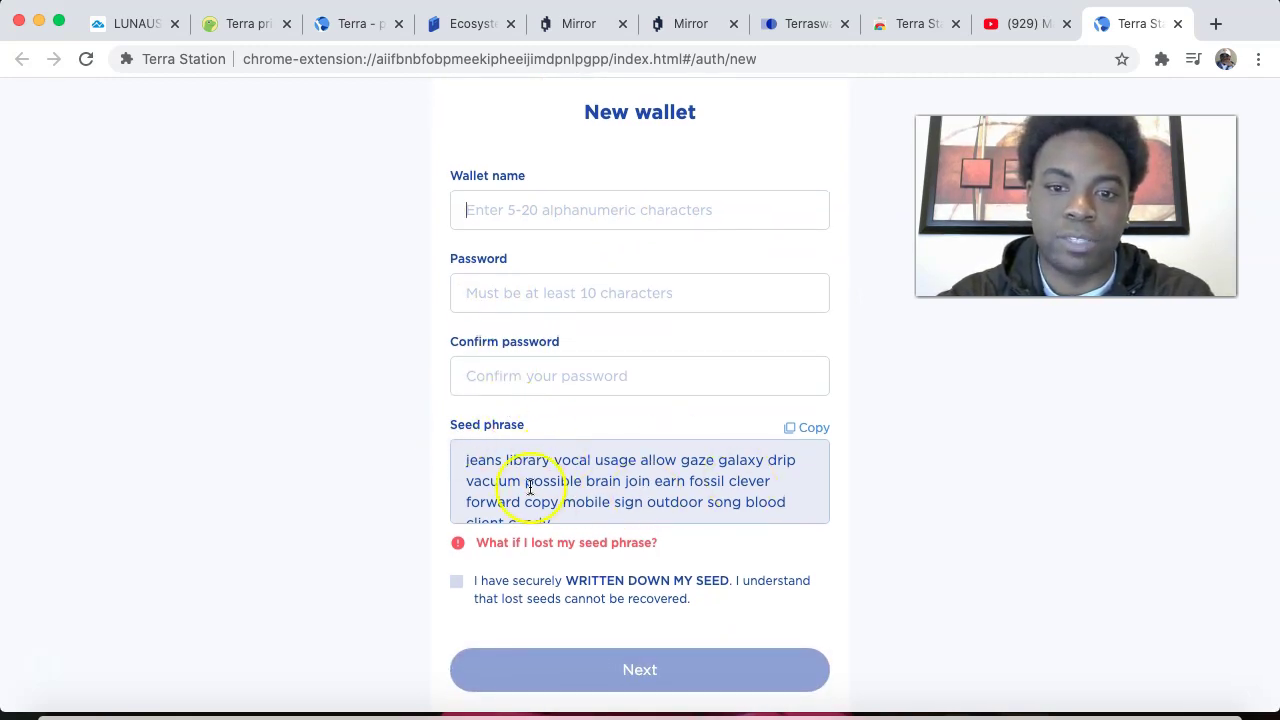
pyautogui.click(503, 227)
pyautogui.write('f')
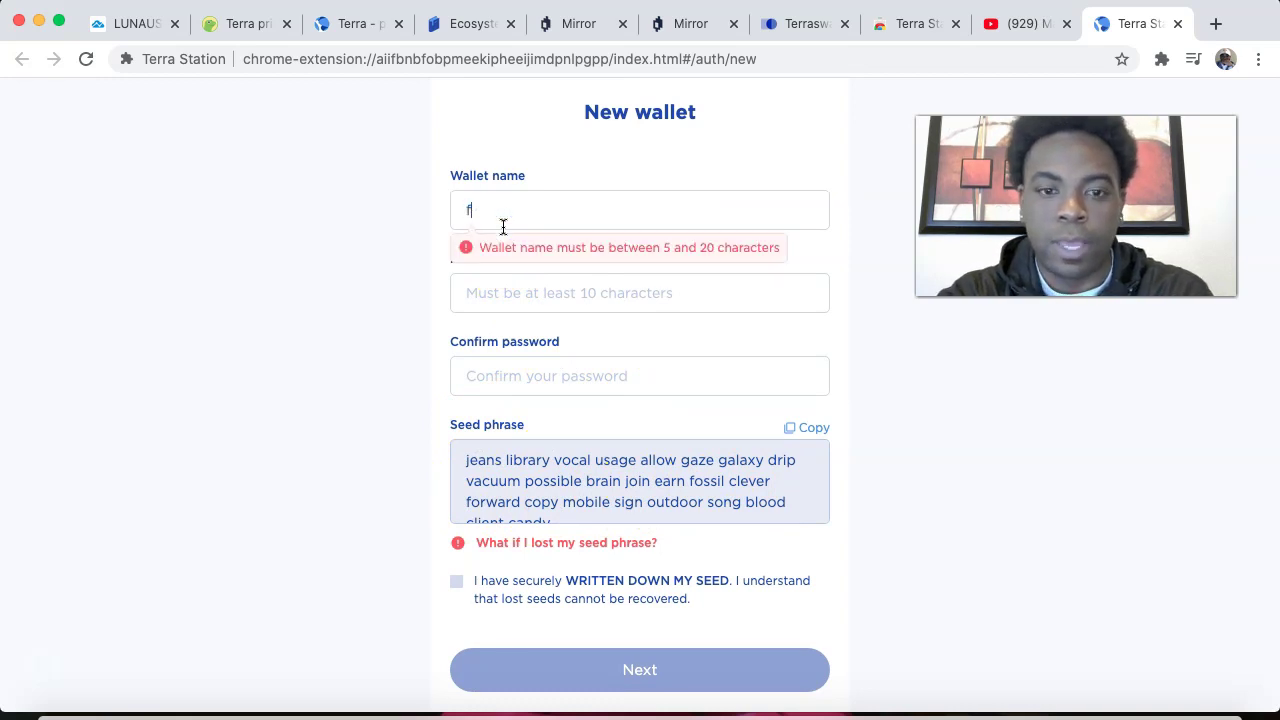
pyautogui.press('BackSpace')
pyautogui.write('t')
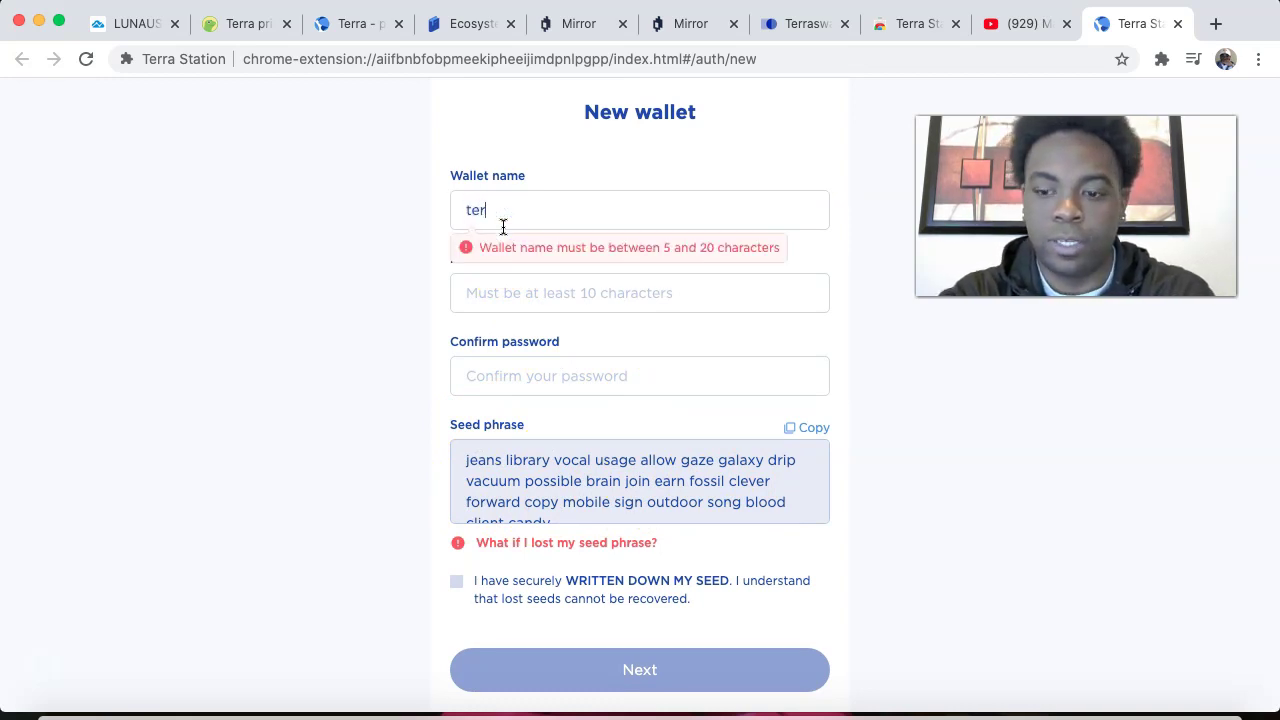
pyautogui.press('BackSpace')
pyautogui.write('te')
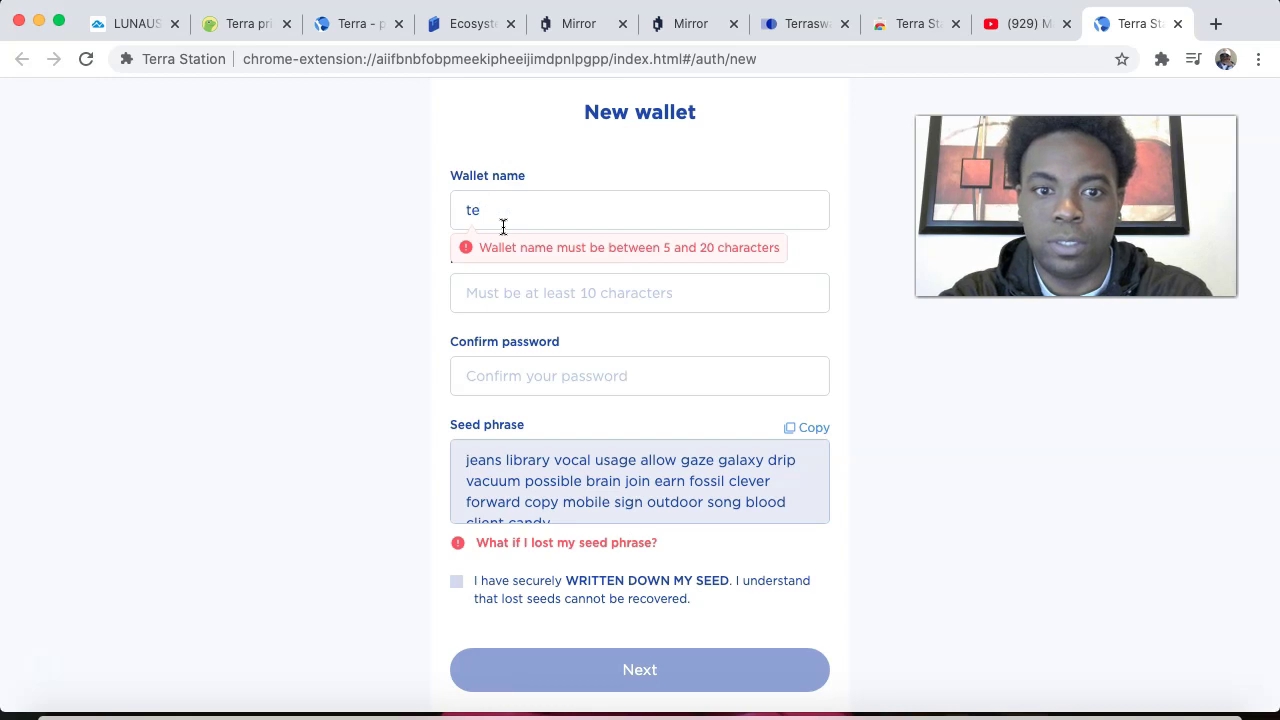
pyautogui.write('rrawallet')
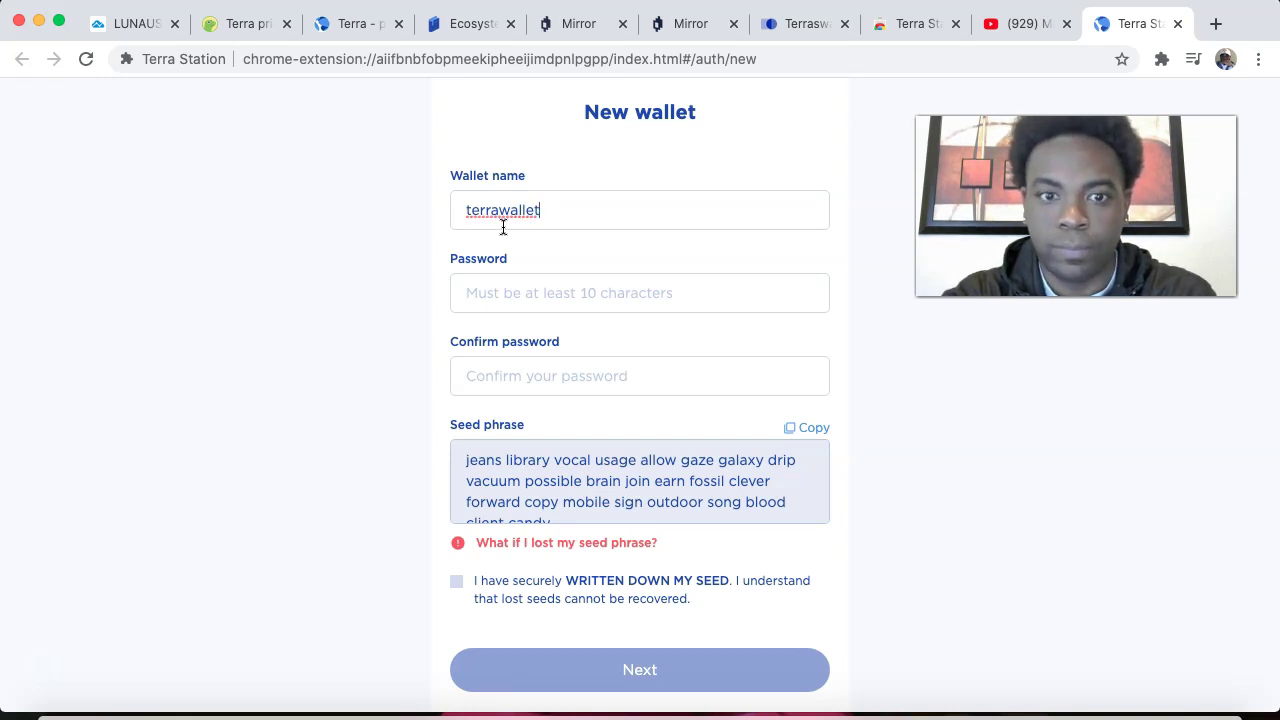
pyautogui.write('56')
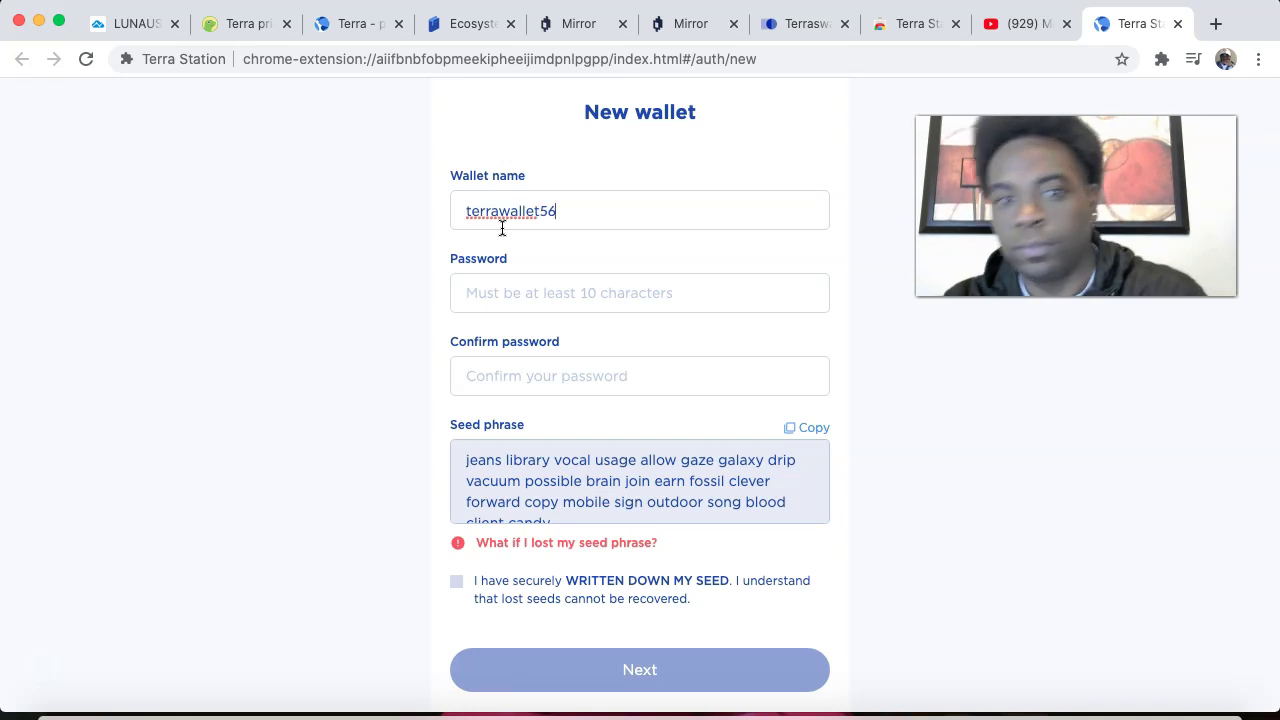
pyautogui.write('5')
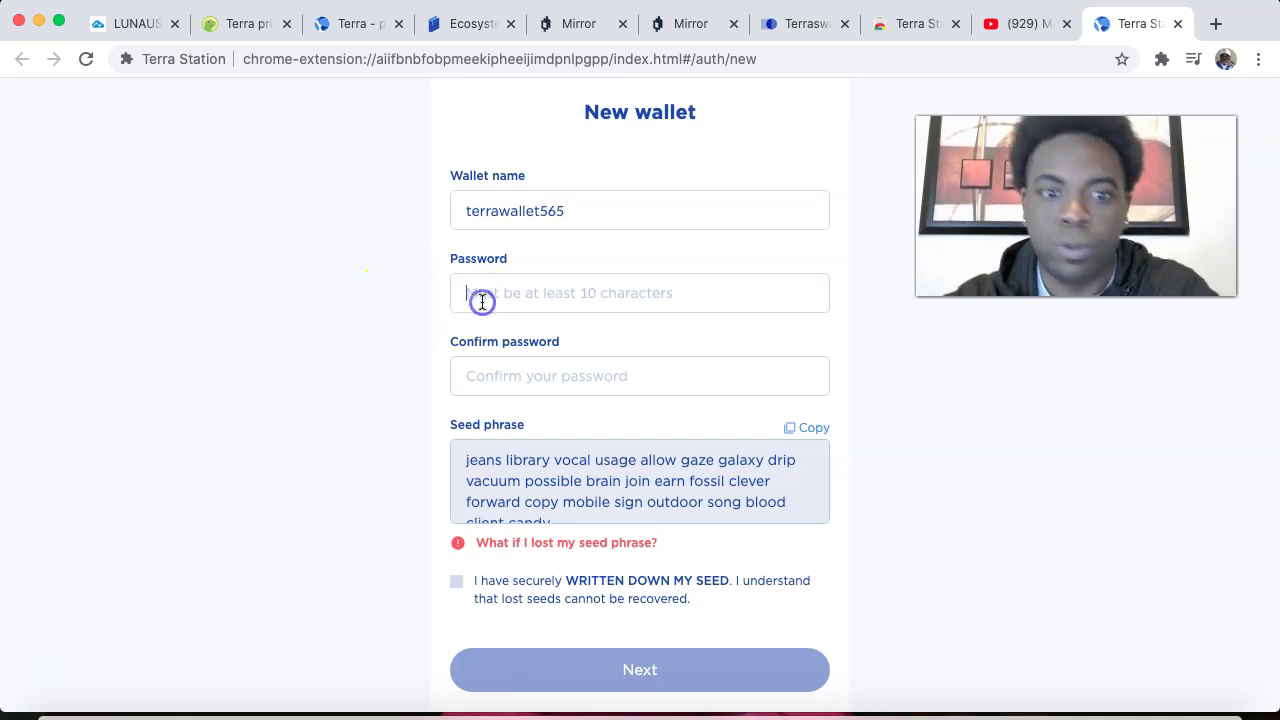
pyautogui.write('p')
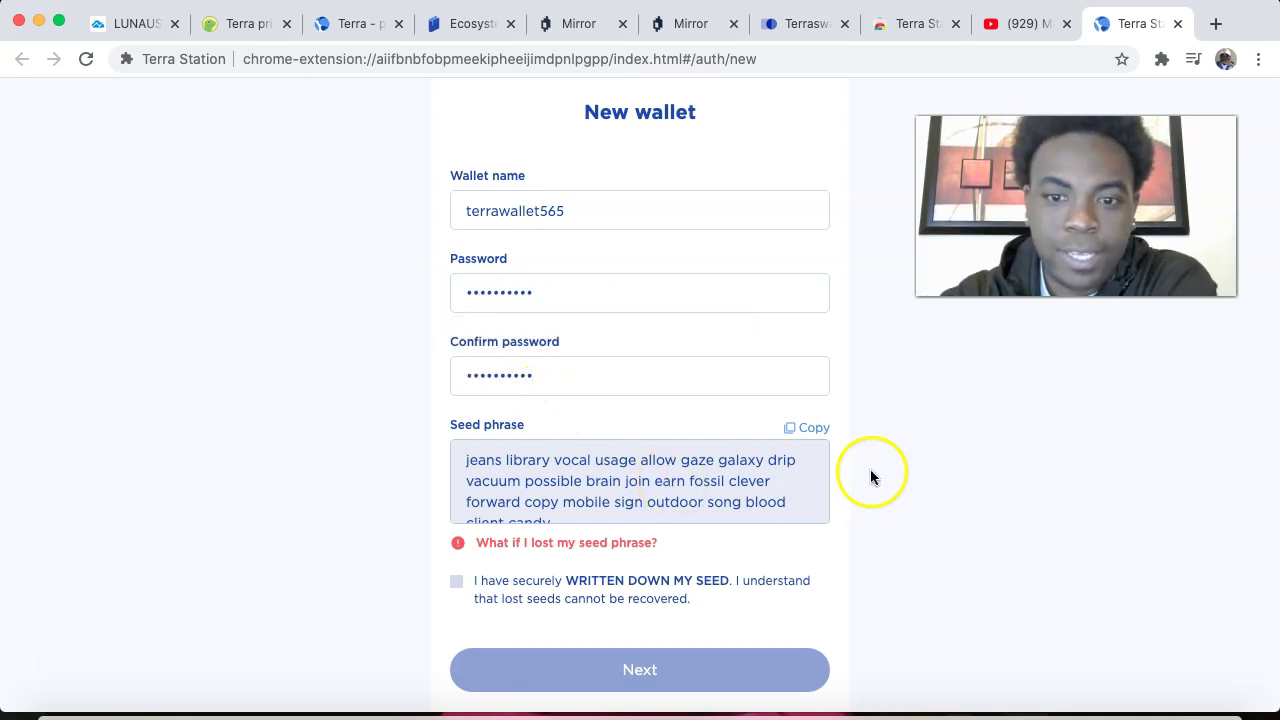
# - Copy and review the seed phrase, then confirm it has been written down
pyautogui.click(814, 429)
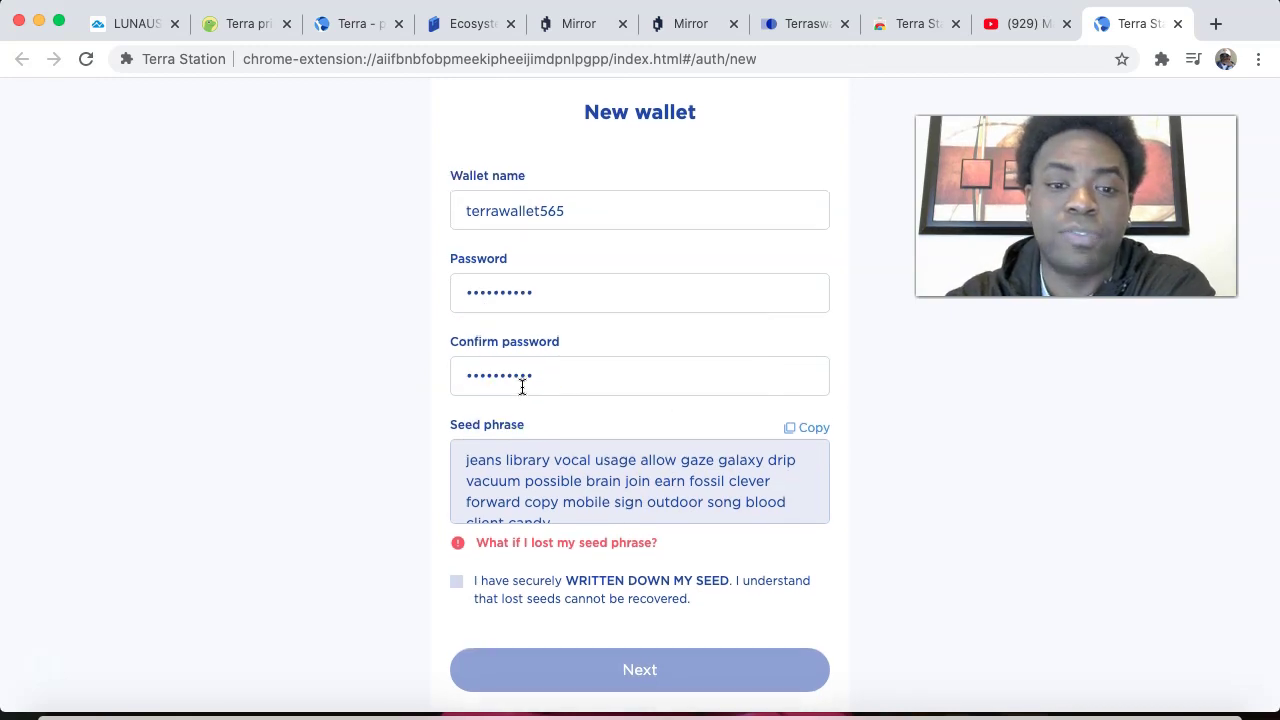
pyautogui.click(494, 477)
pyautogui.scroll(-1, 494, 477)
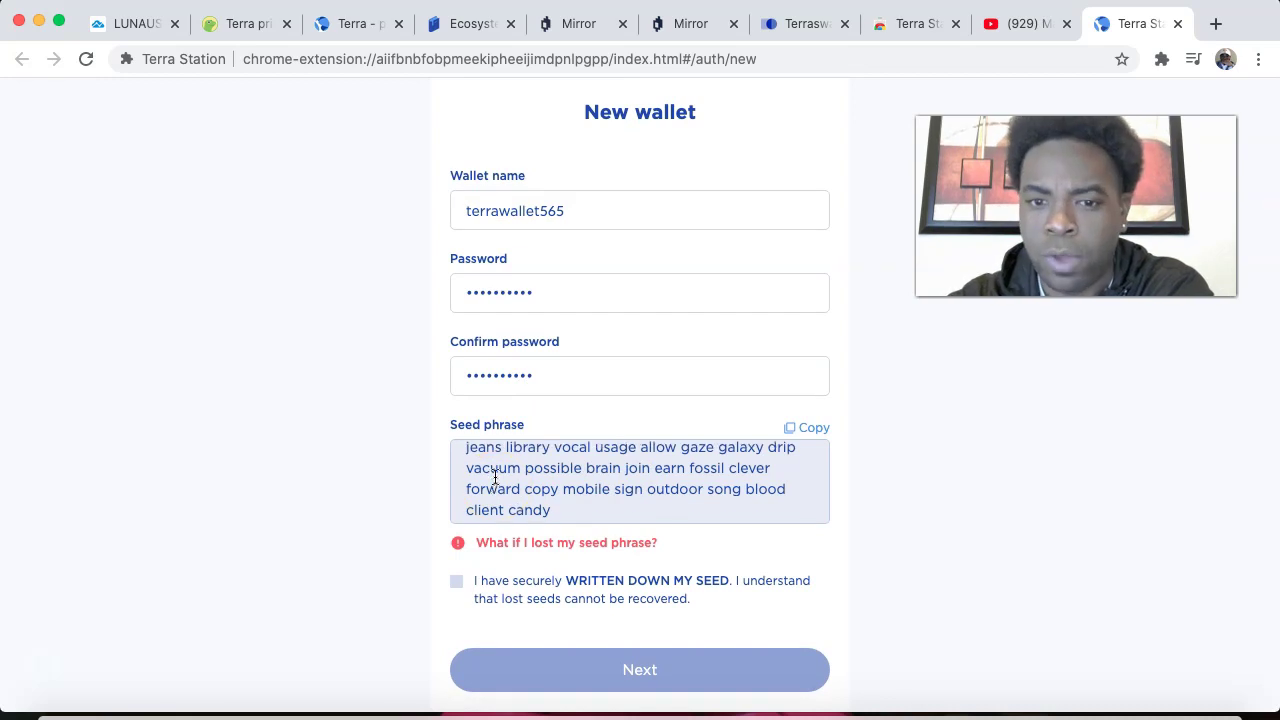
pyautogui.scroll(1, 494, 477)
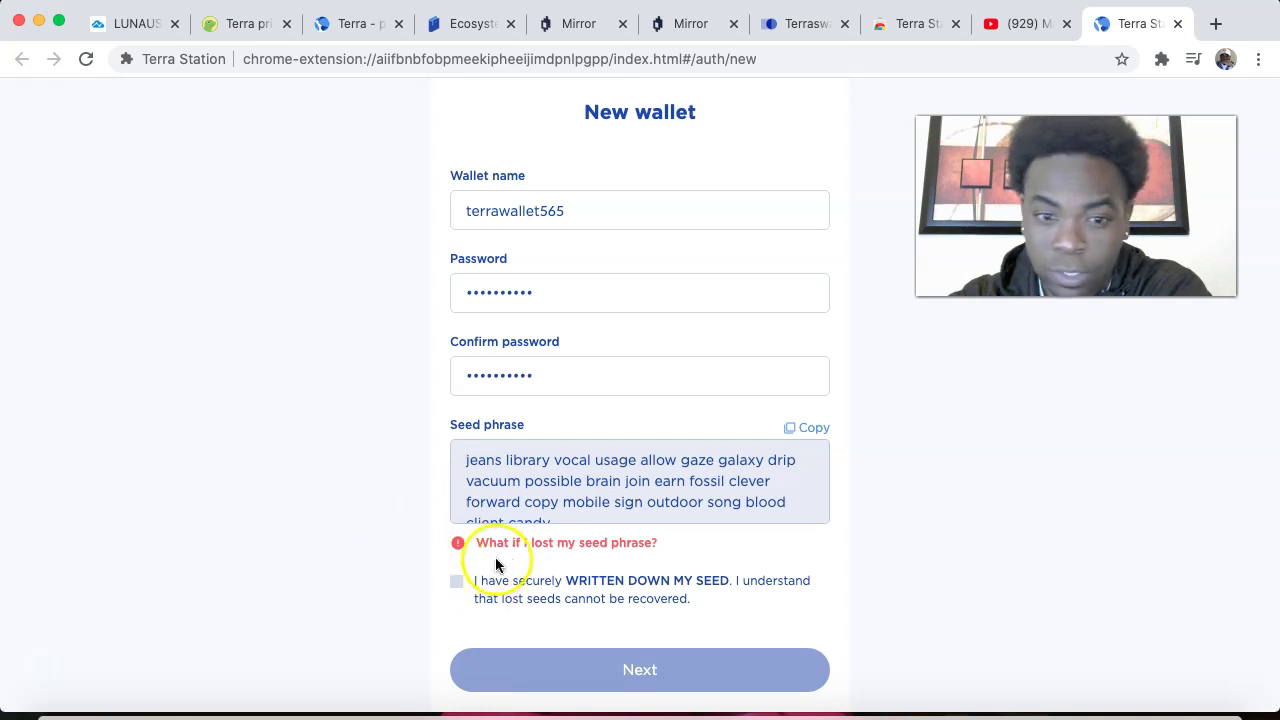
pyautogui.moveTo(566, 542)
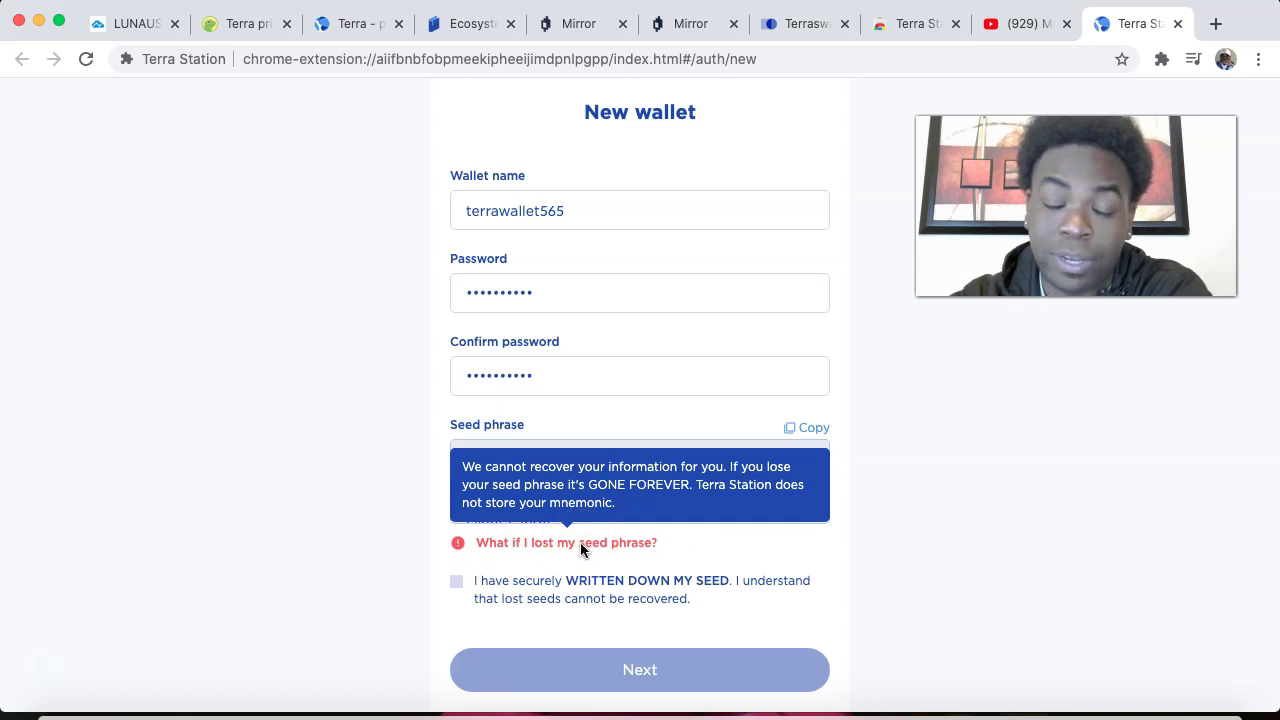
pyautogui.click(467, 590)
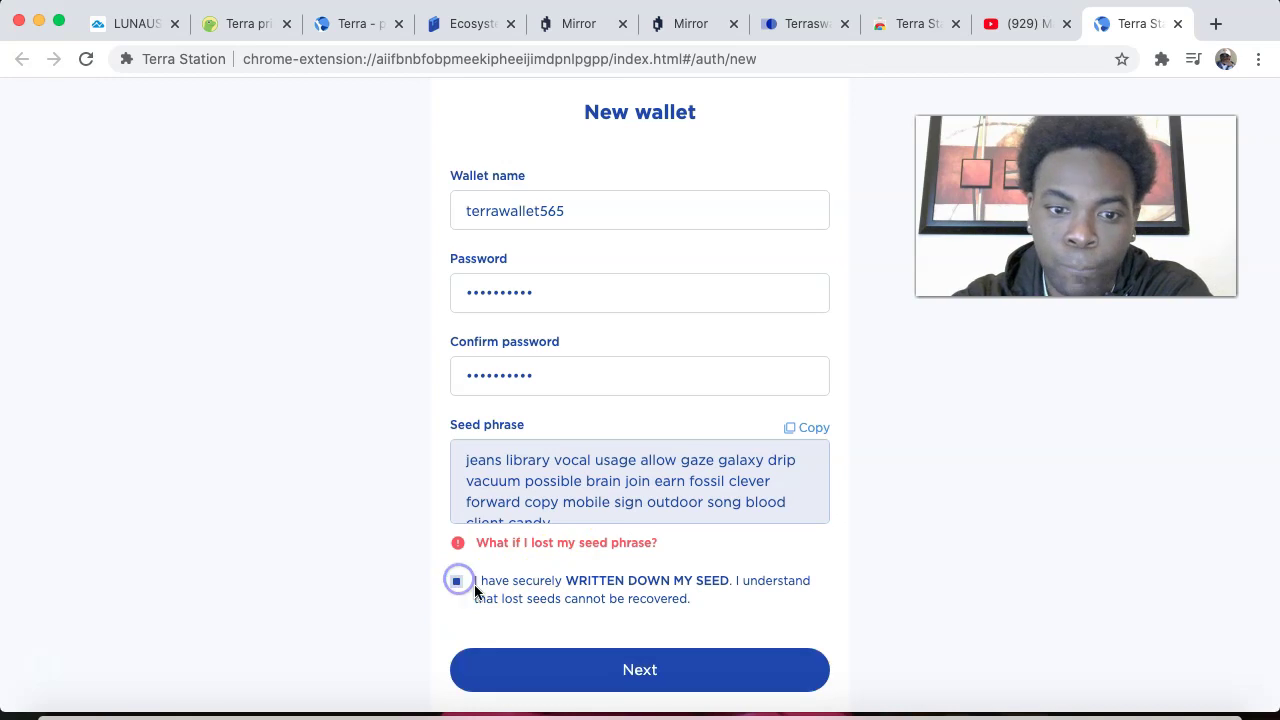
pyautogui.click(592, 676)
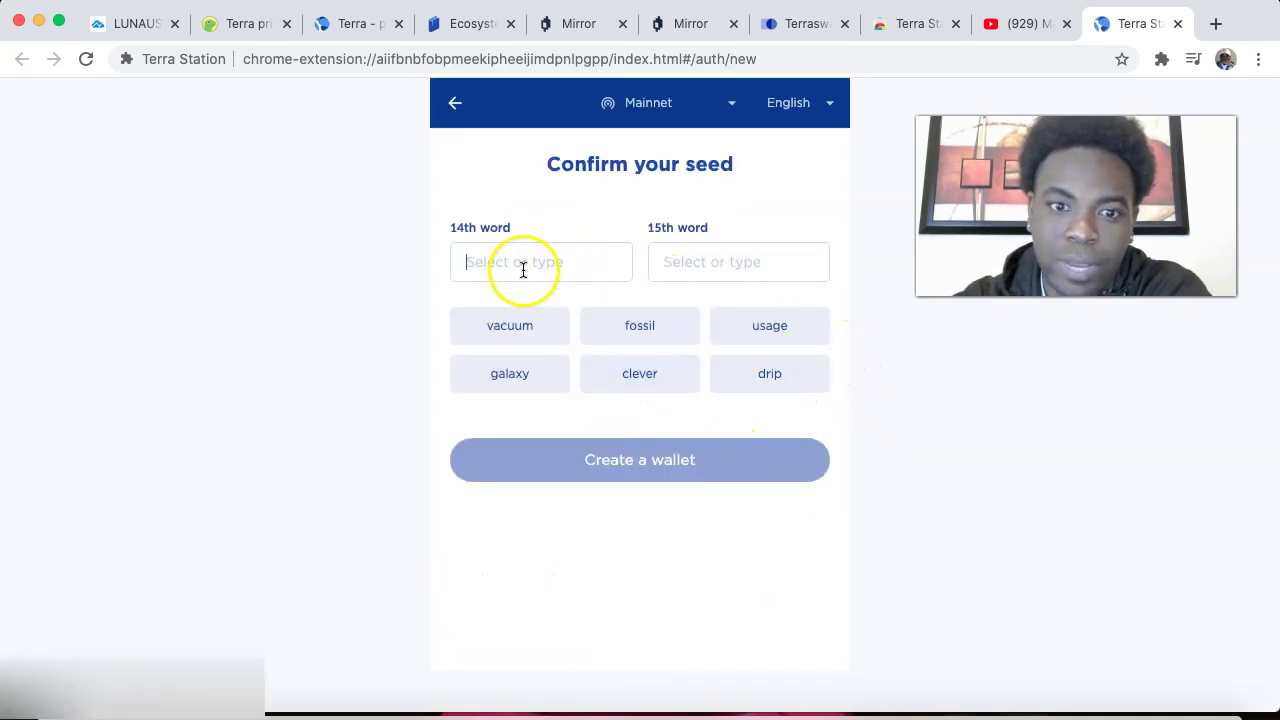
# - Confirm the seed with 'fossil' as word 14 and 'clever' as word 15, then create the wallet
pyautogui.press('super+Tab')
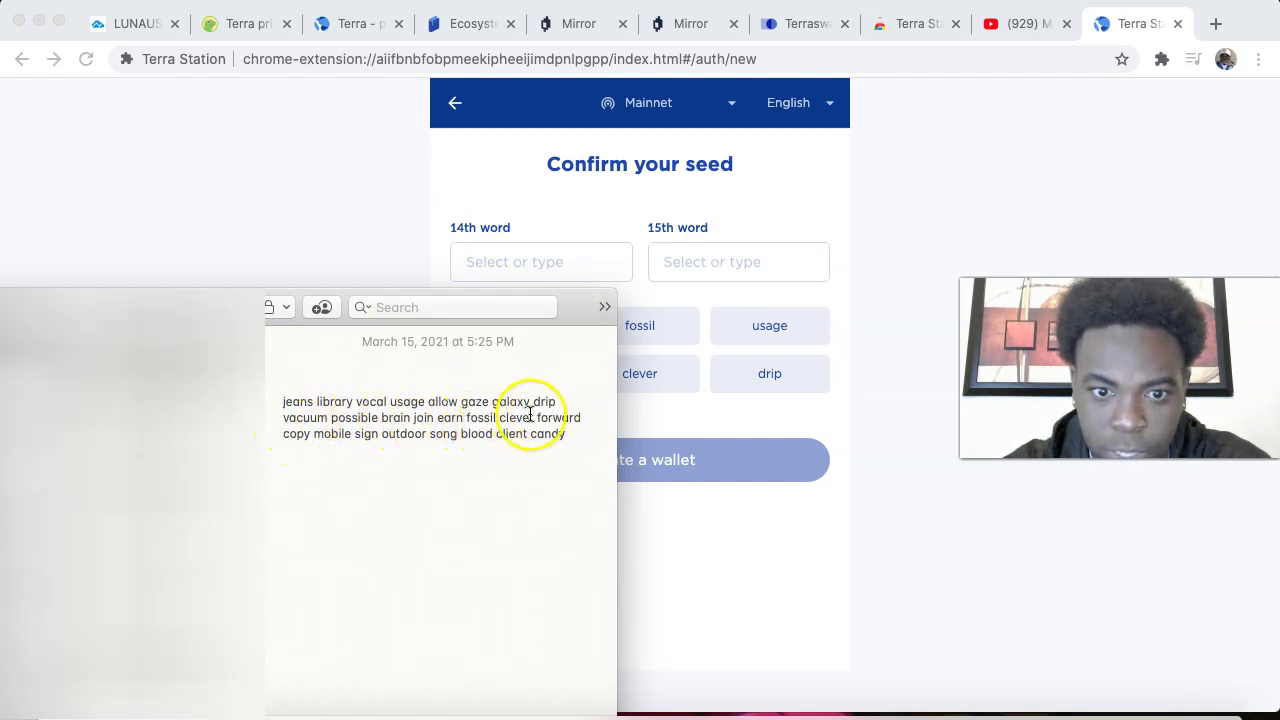
pyautogui.click(582, 246)
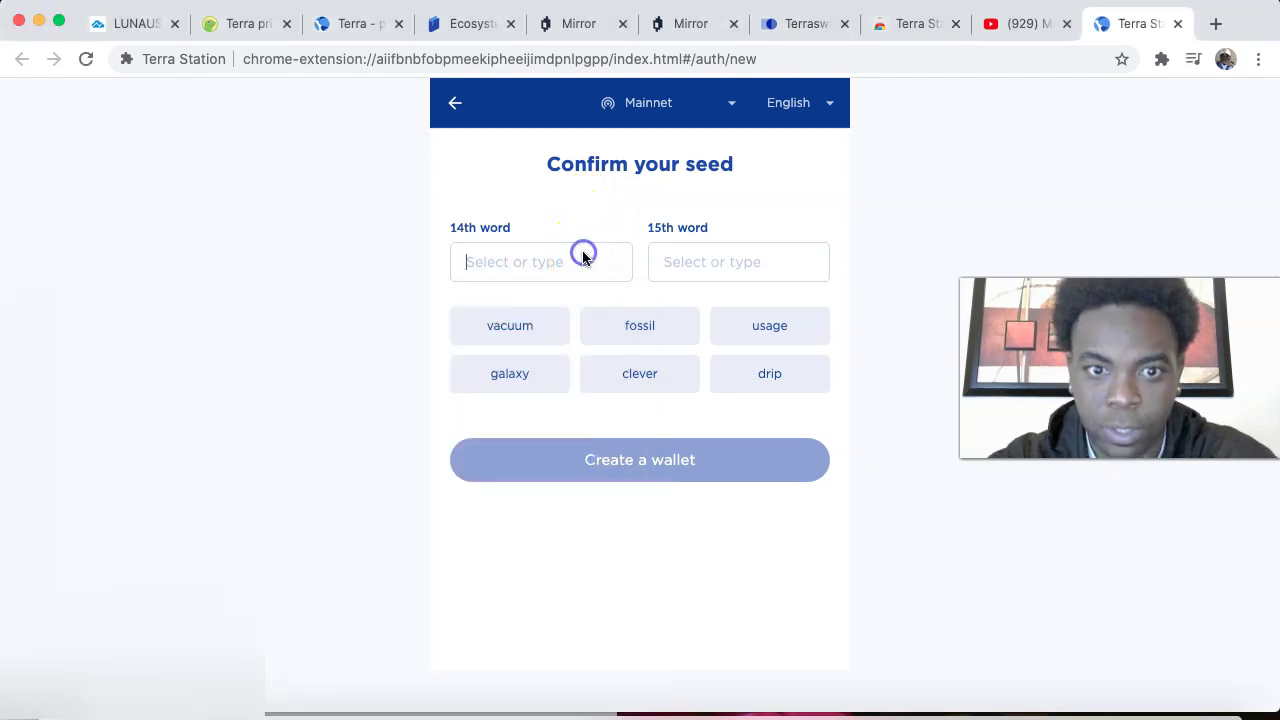
pyautogui.write('fossil')
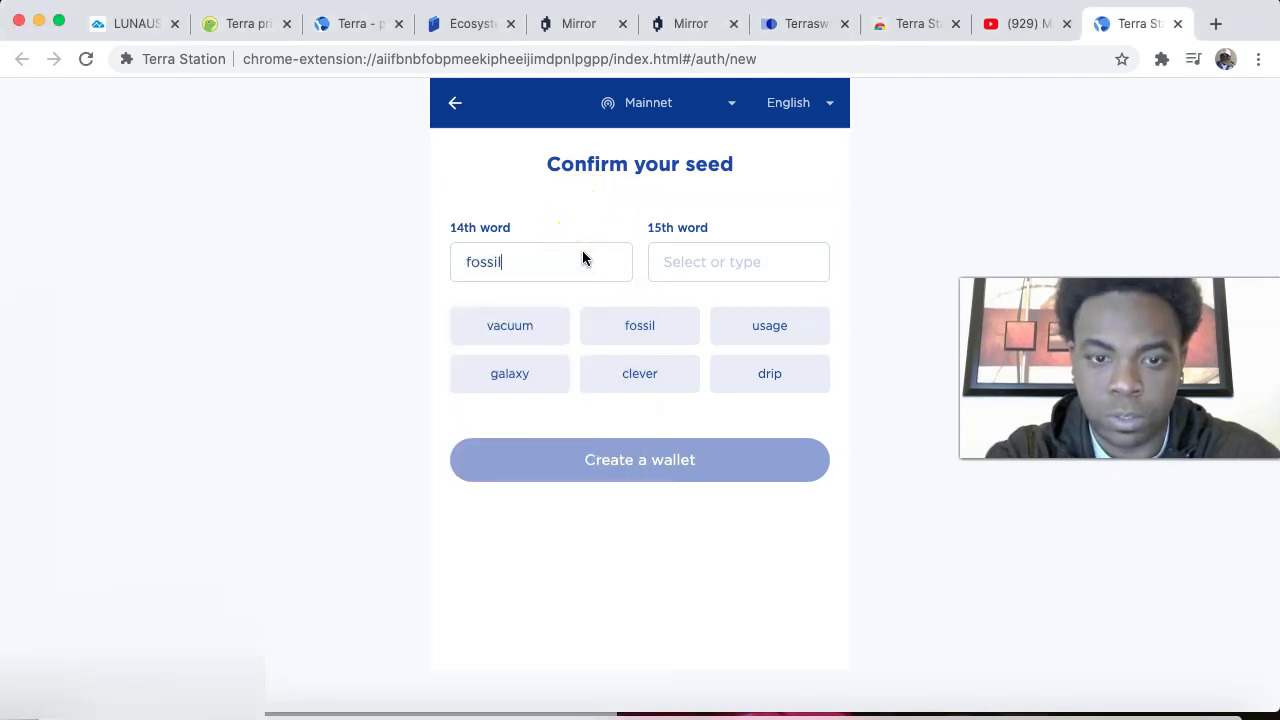
pyautogui.click(604, 714)
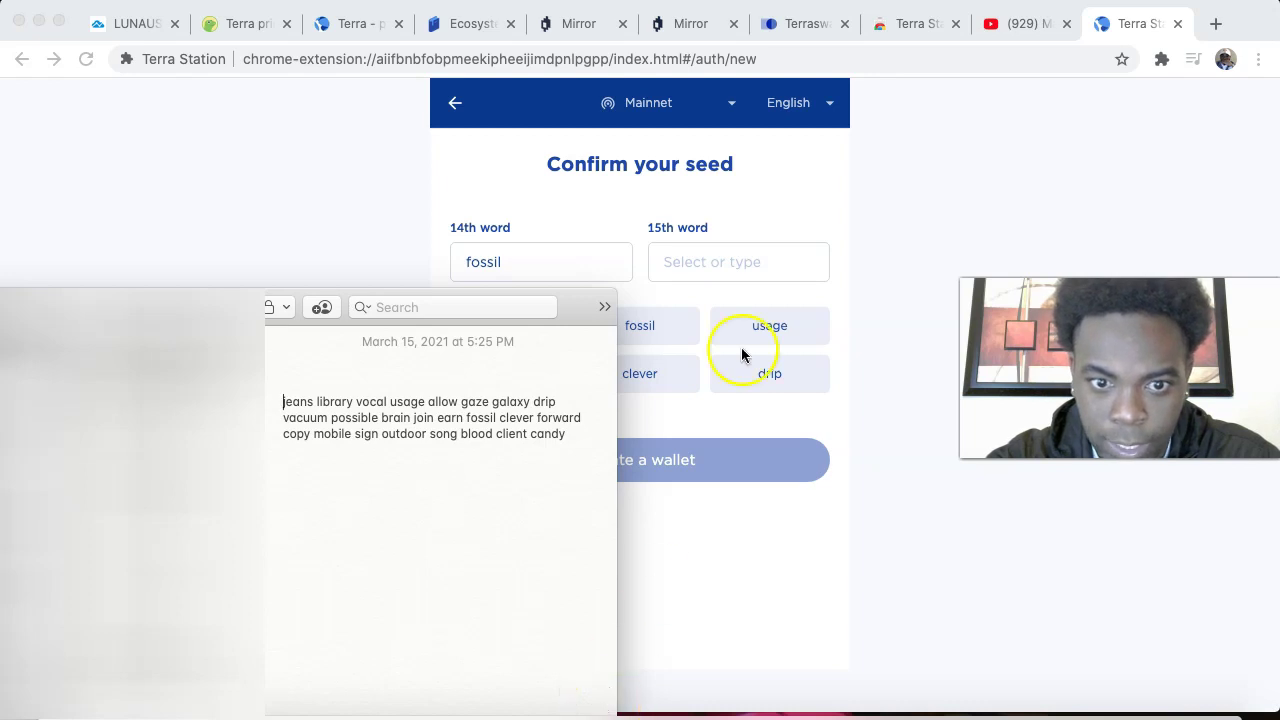
pyautogui.click(766, 264)
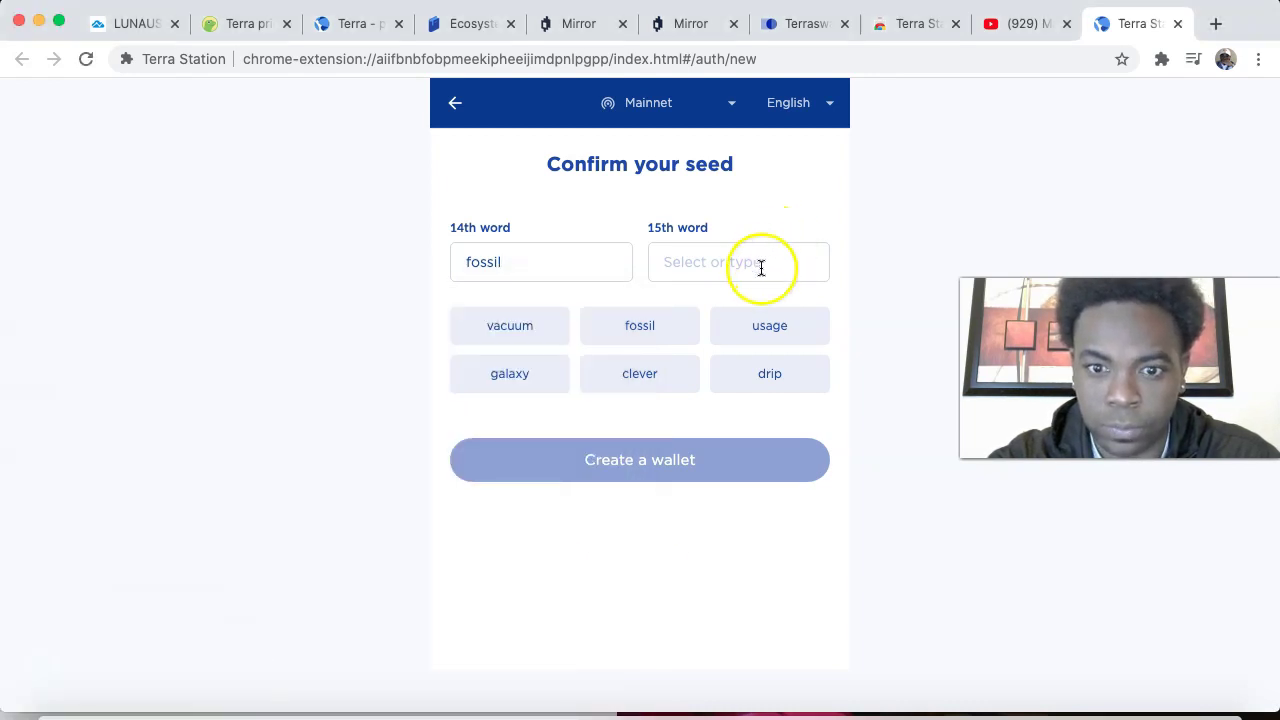
pyautogui.click(640, 374)
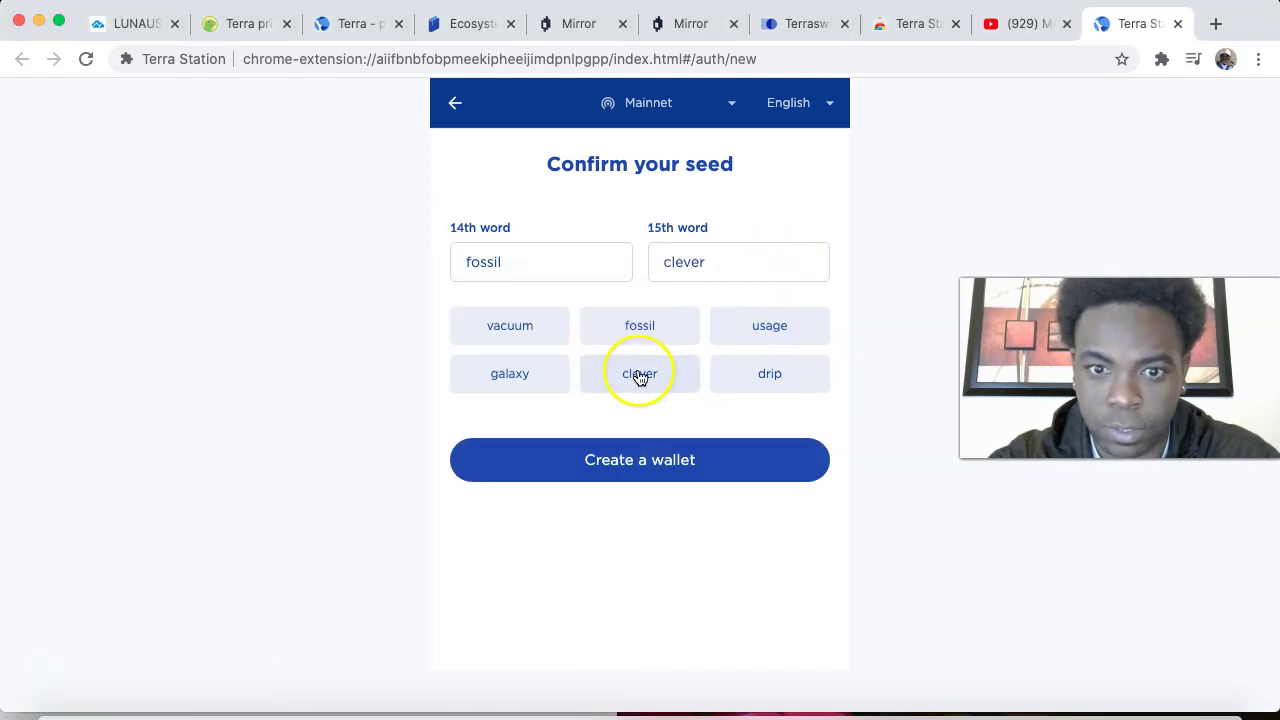
pyautogui.click(690, 465)
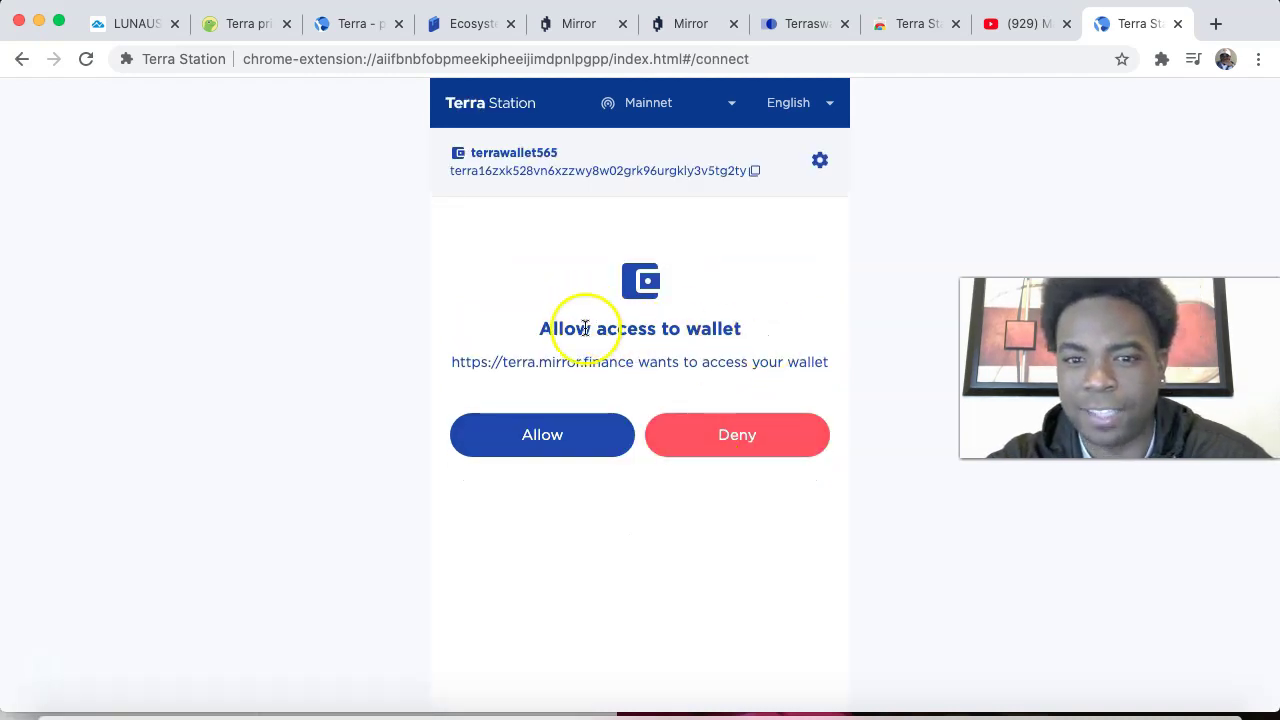
# - Allow terra.mirror.finance wallet access and return to the Mirror dashboard
pyautogui.click(561, 435)
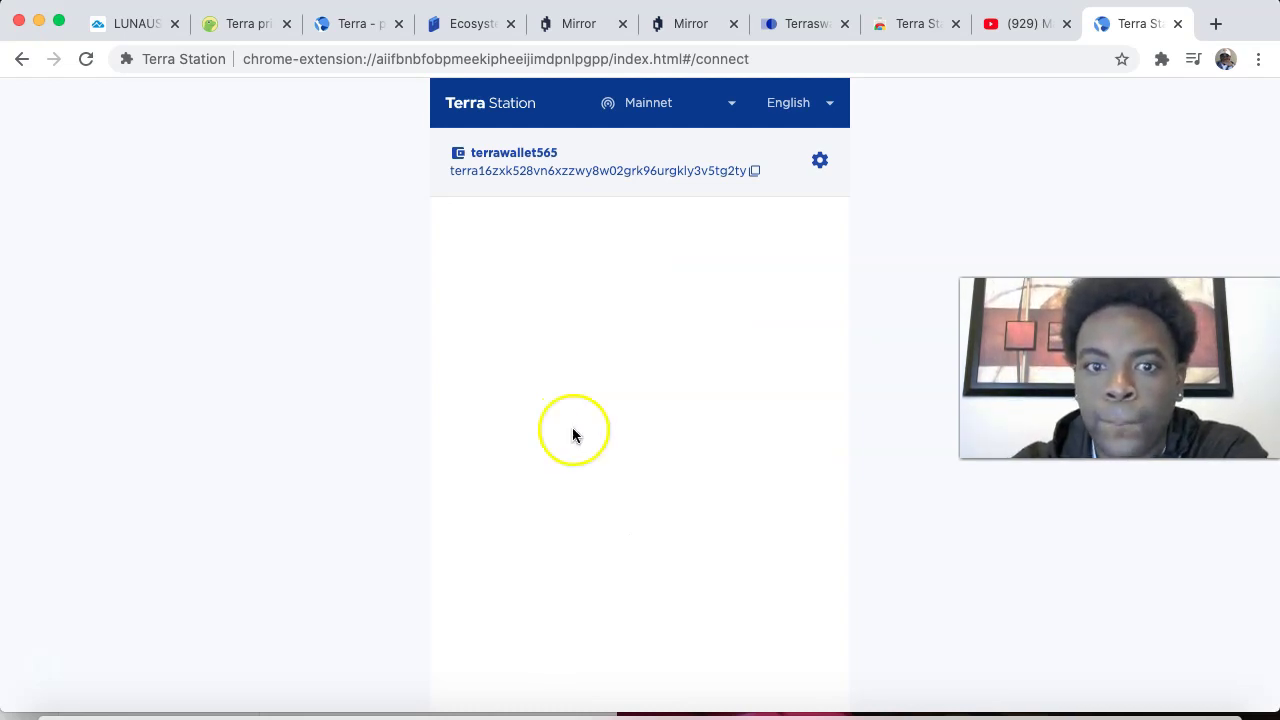
pyautogui.click(1226, 60)
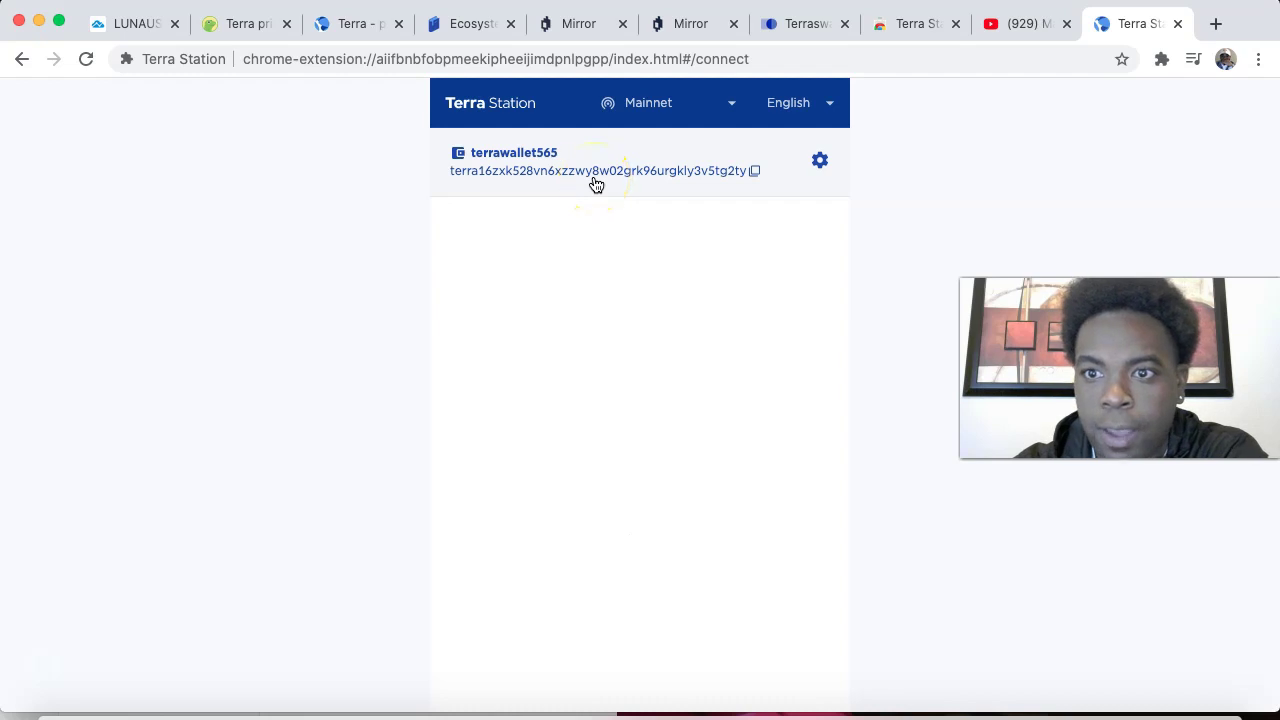
pyautogui.click(689, 24)
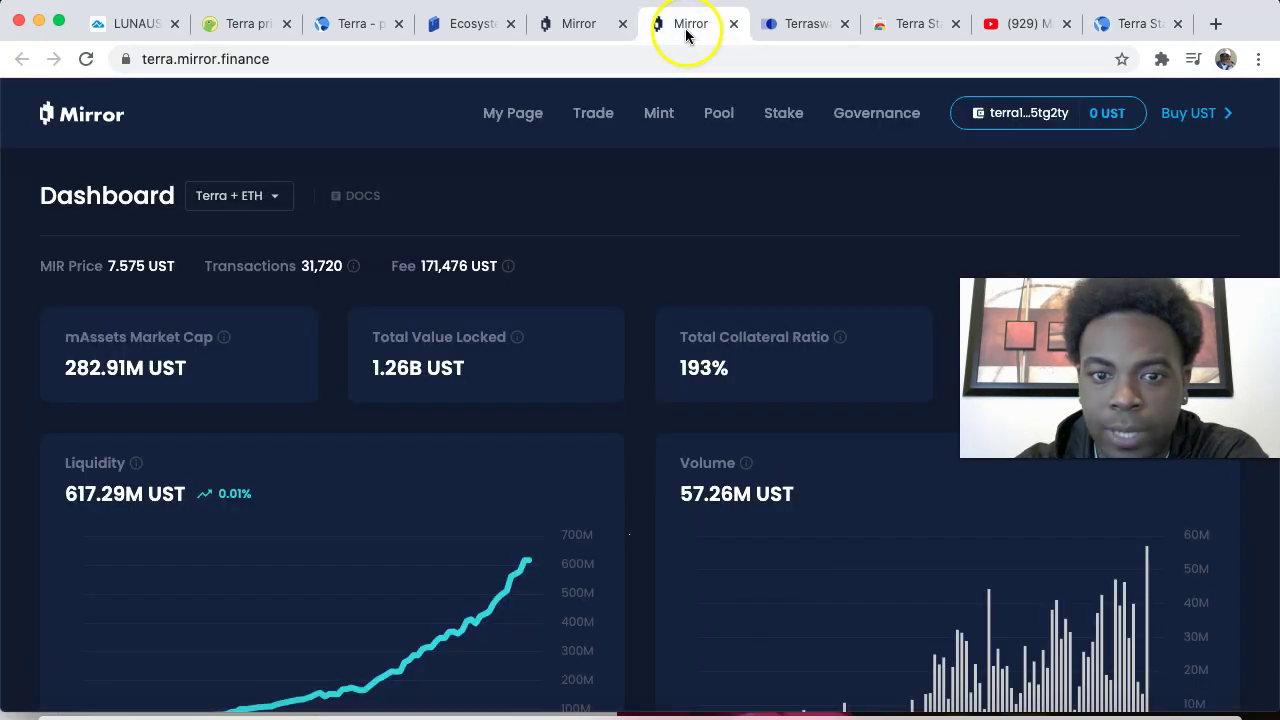
# - Open the terrawallet565 account page on Terra Finder from Mirror's wallet menu
pyautogui.click(1043, 115)
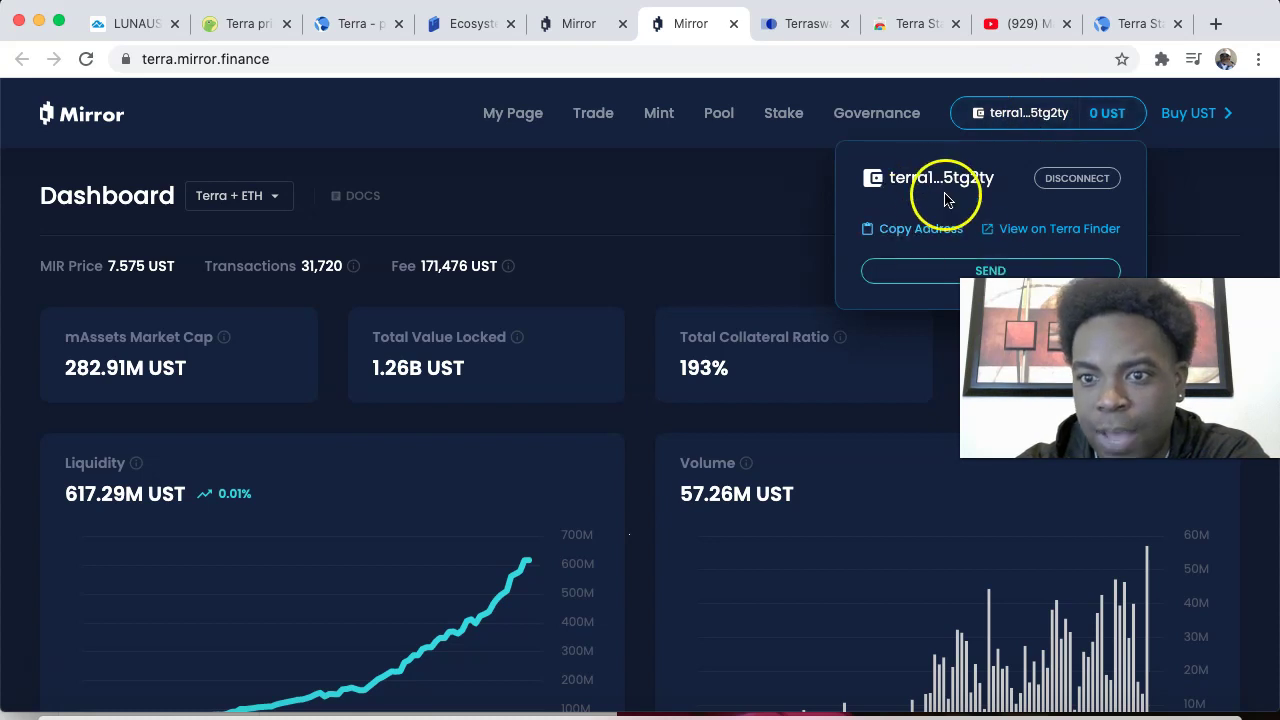
pyautogui.click(1006, 228)
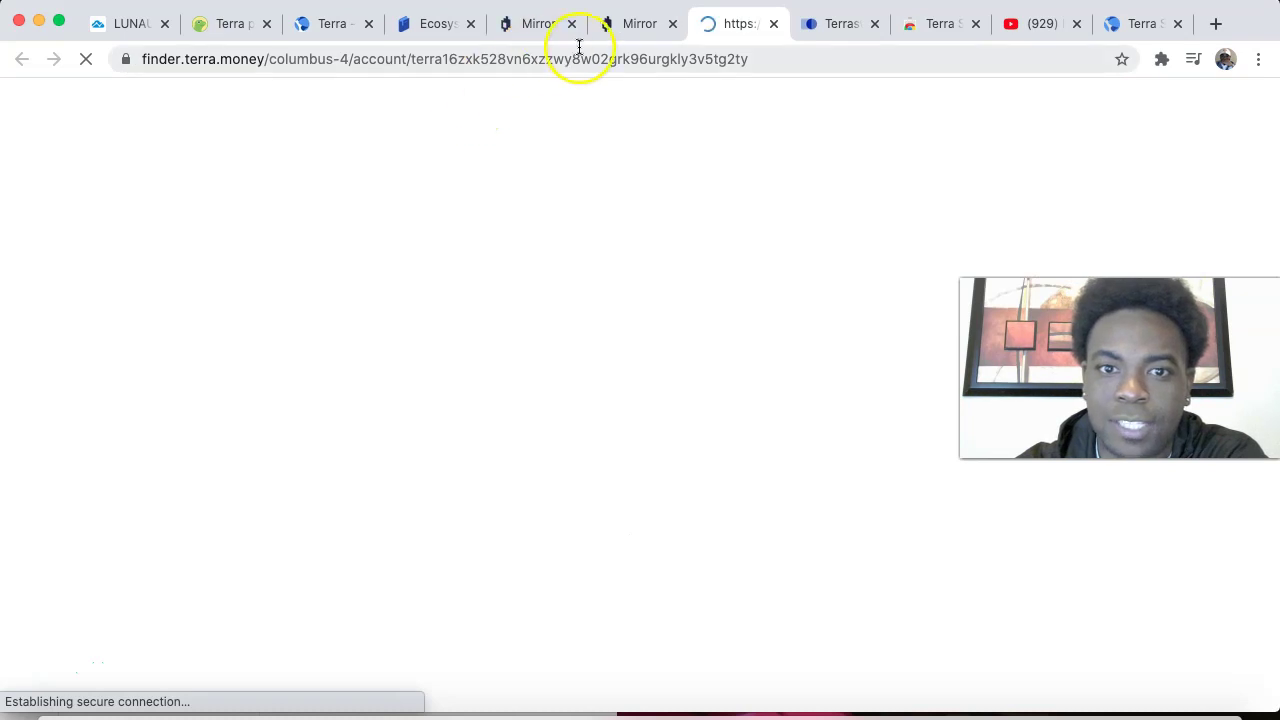